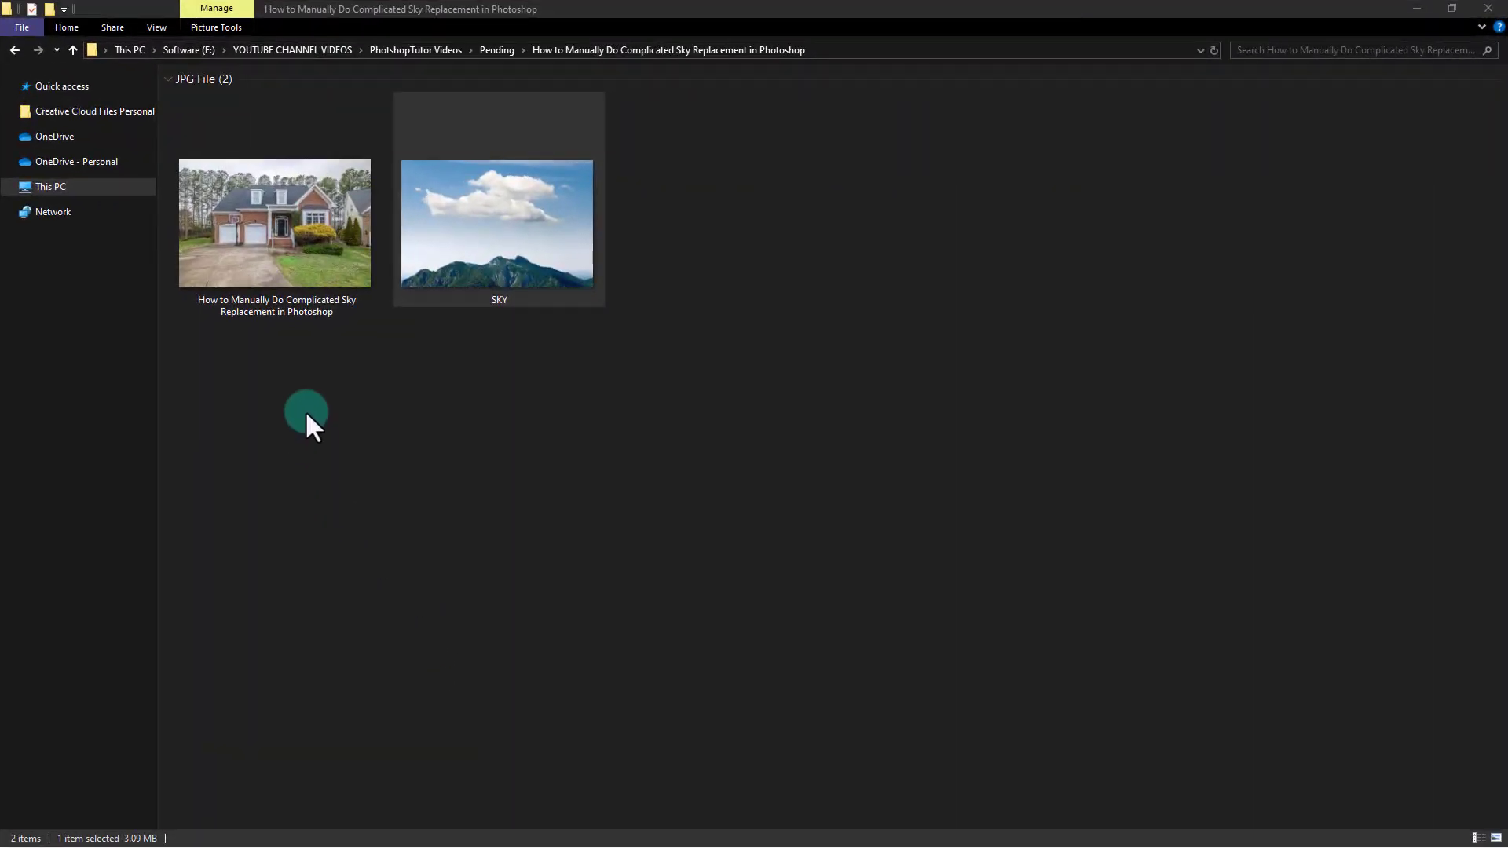
- Preview the house photo and SKY.jpg in Photos from File Explorer
click(300, 251)
double_click(264, 229)
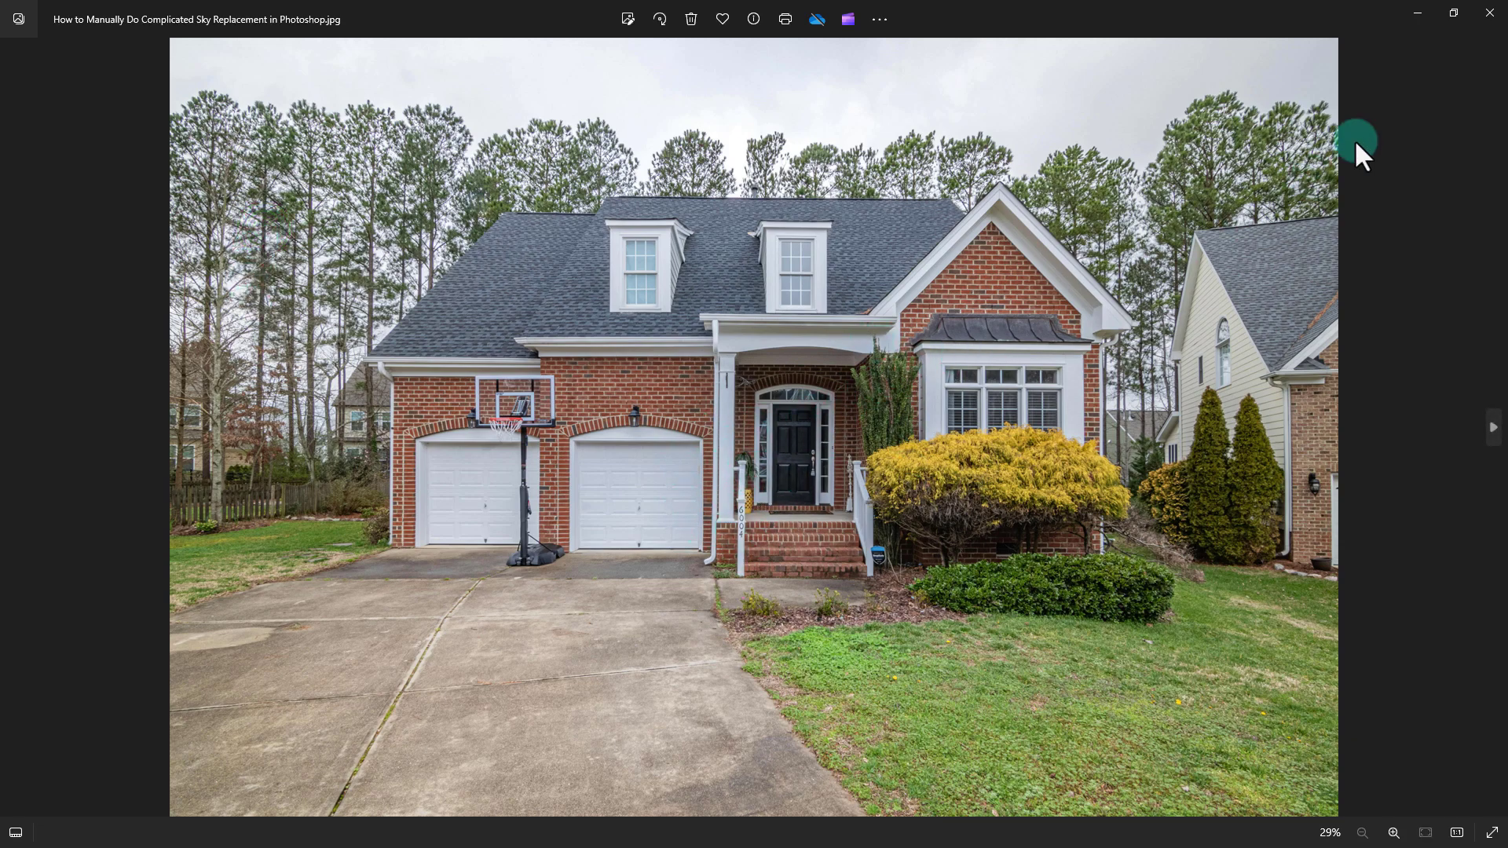
click(1490, 12)
click(494, 227)
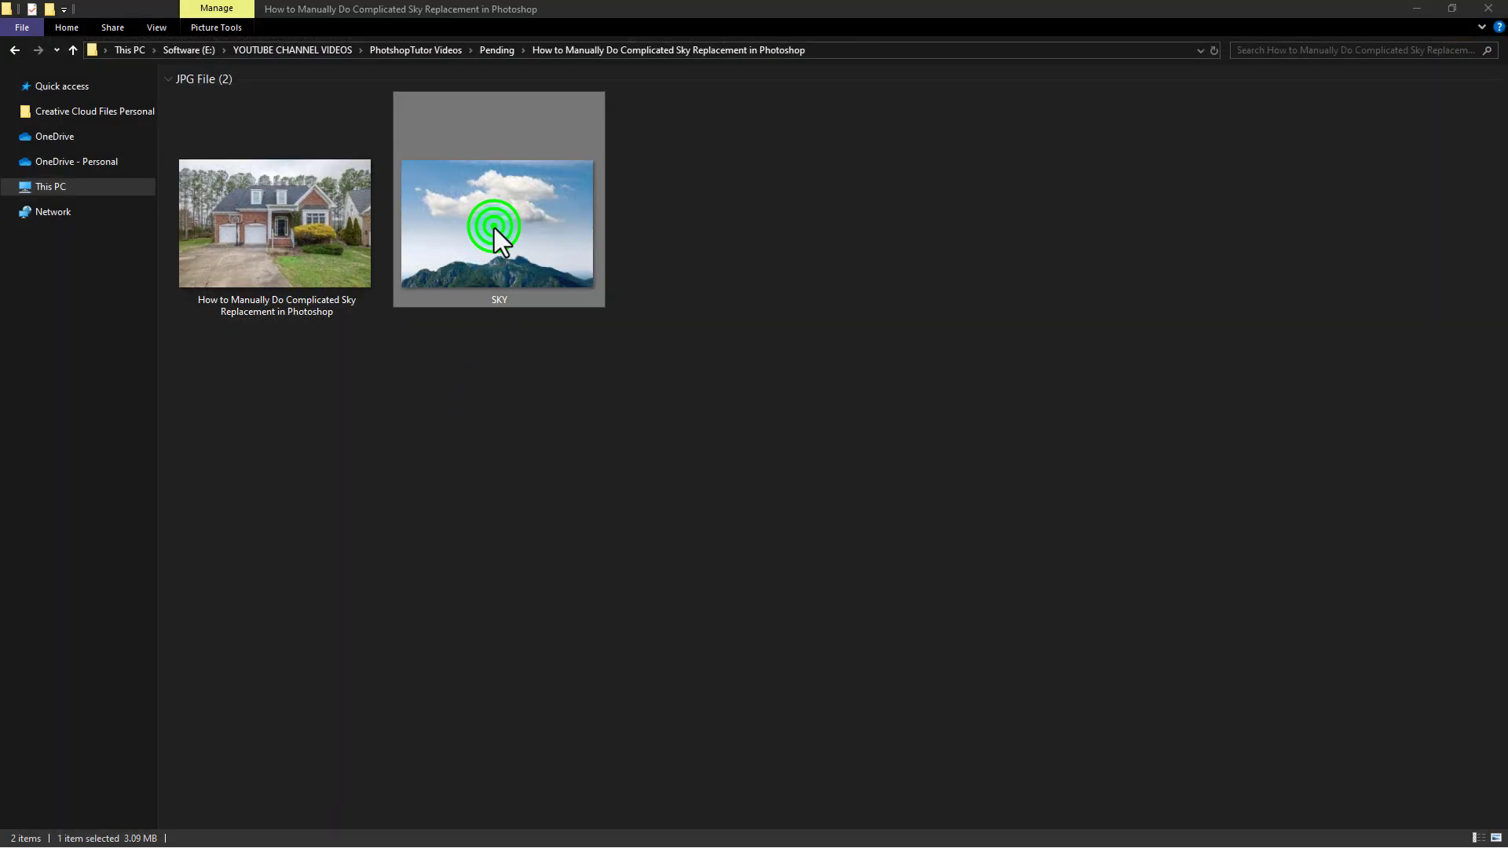
double_click(495, 228)
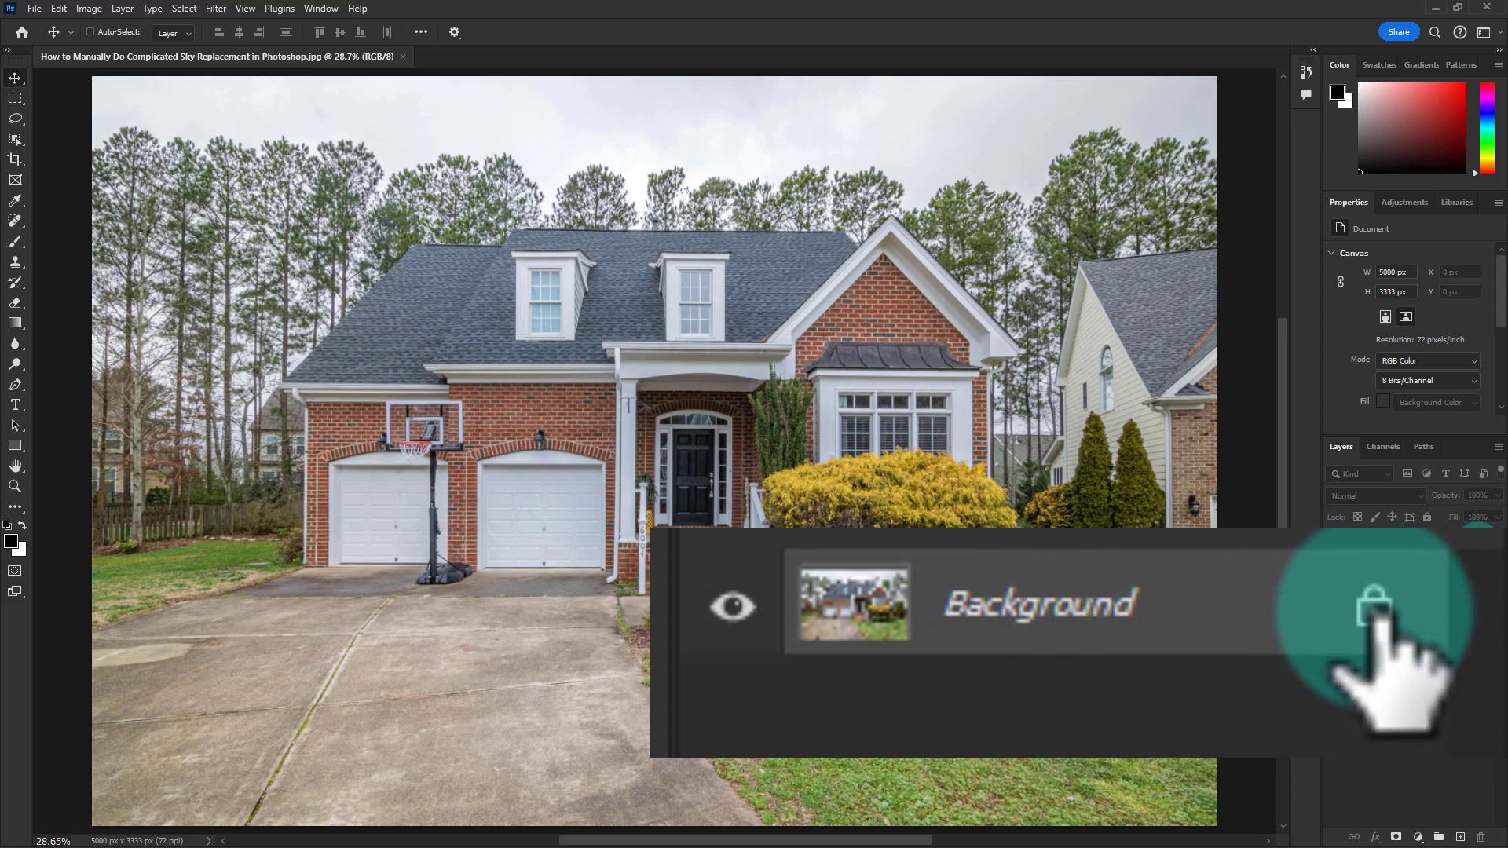
- Unlock the Background layer and add a white #ffffff Solid Color fill beneath Layer 0
click(1477, 537)
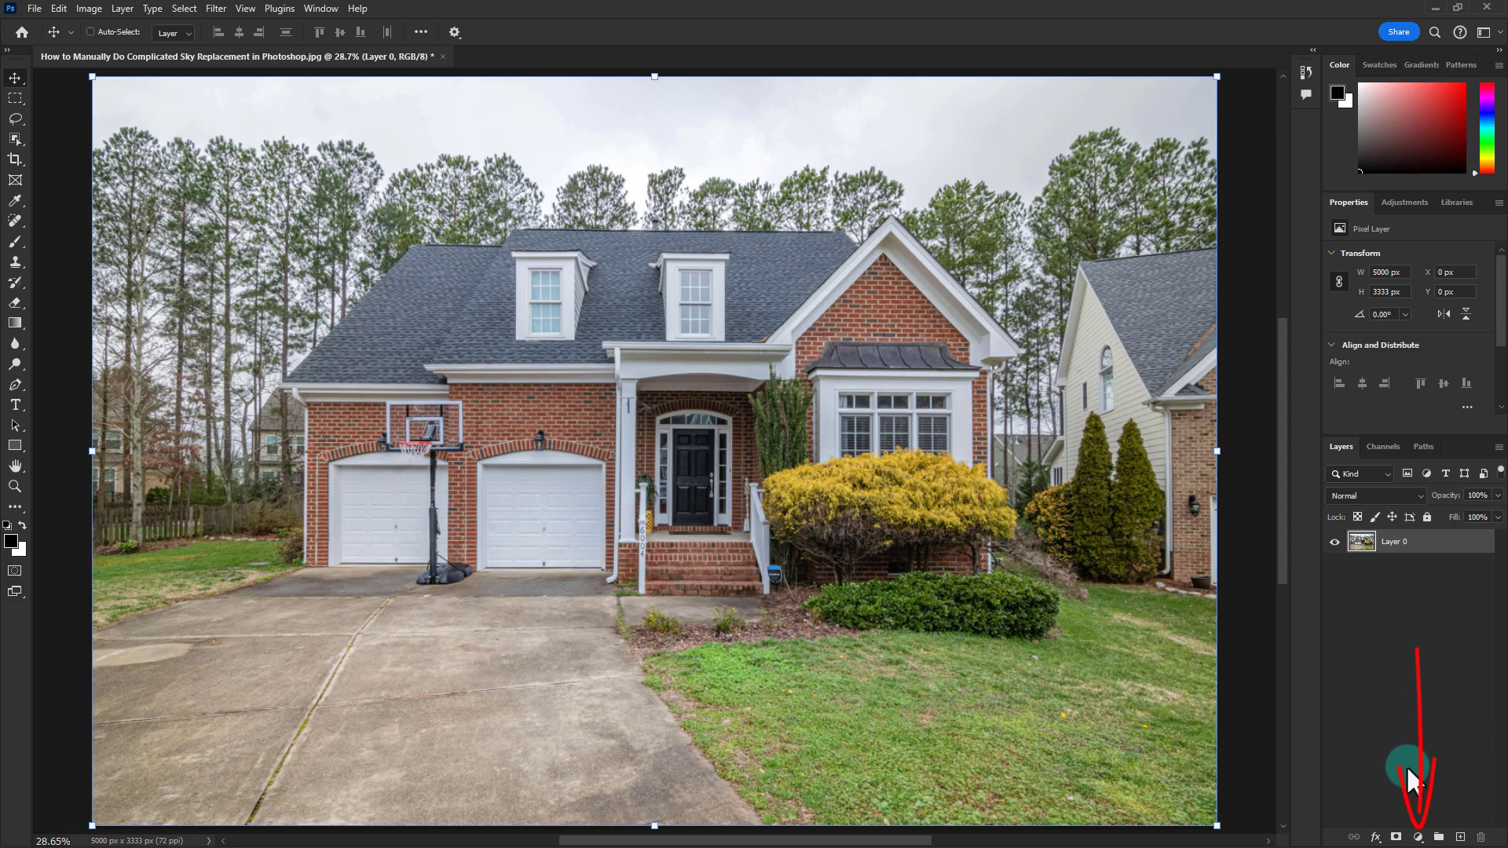
click(1420, 837)
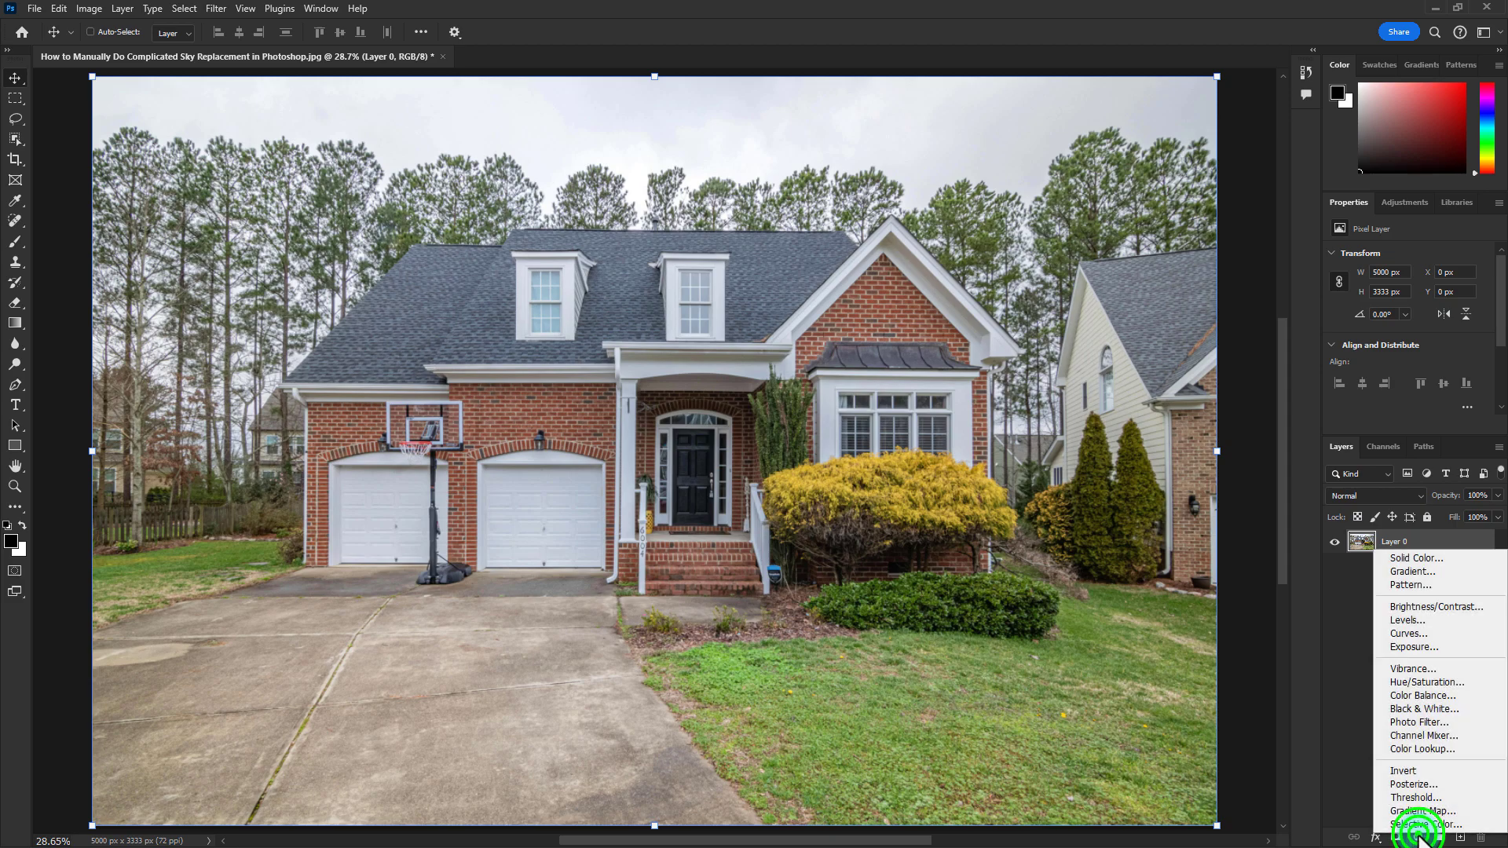
click(1415, 560)
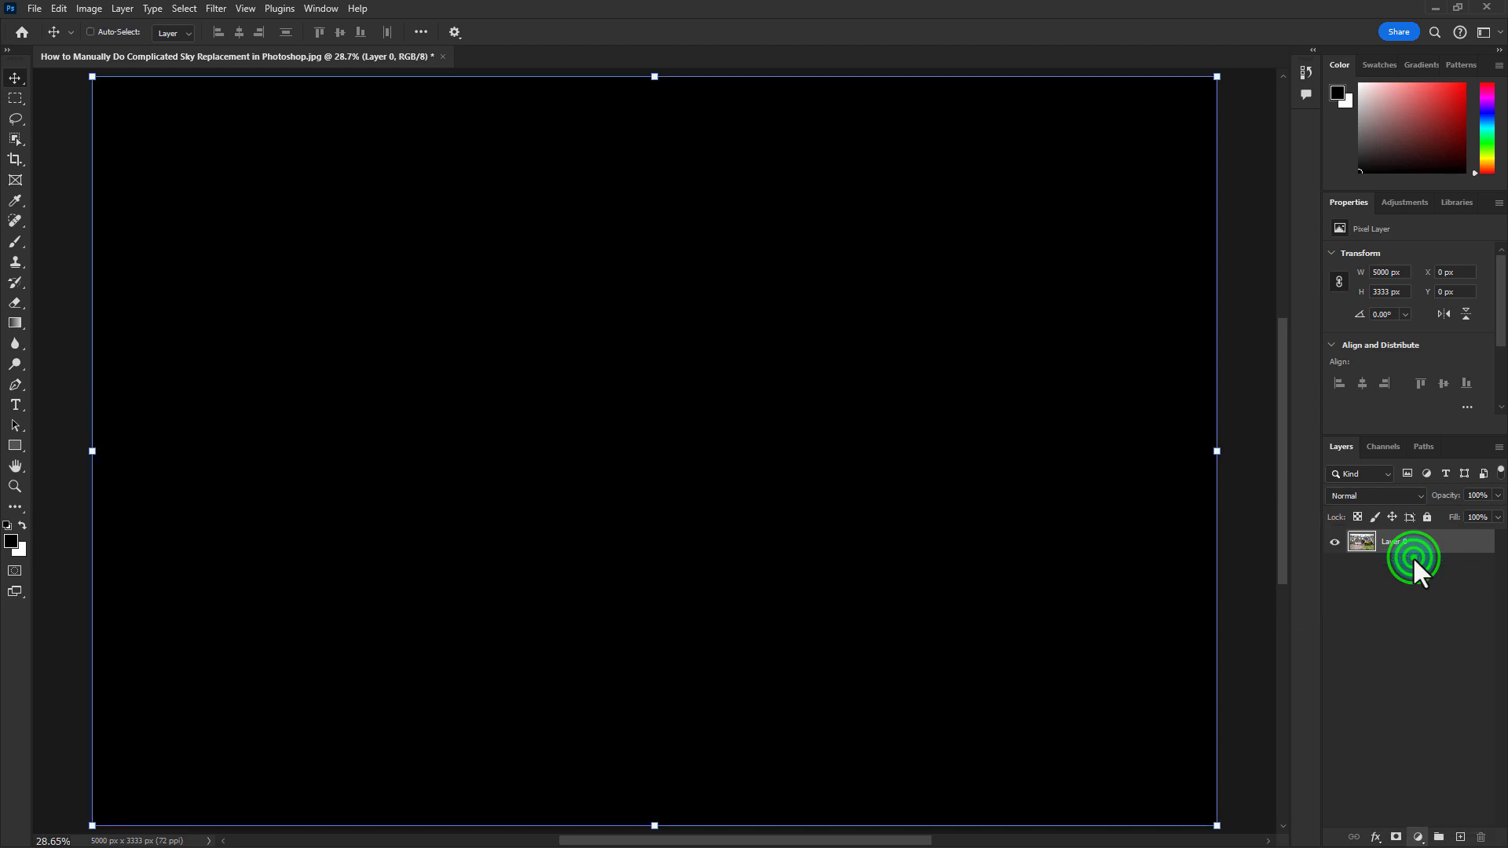
drag(655, 326, 522, 167)
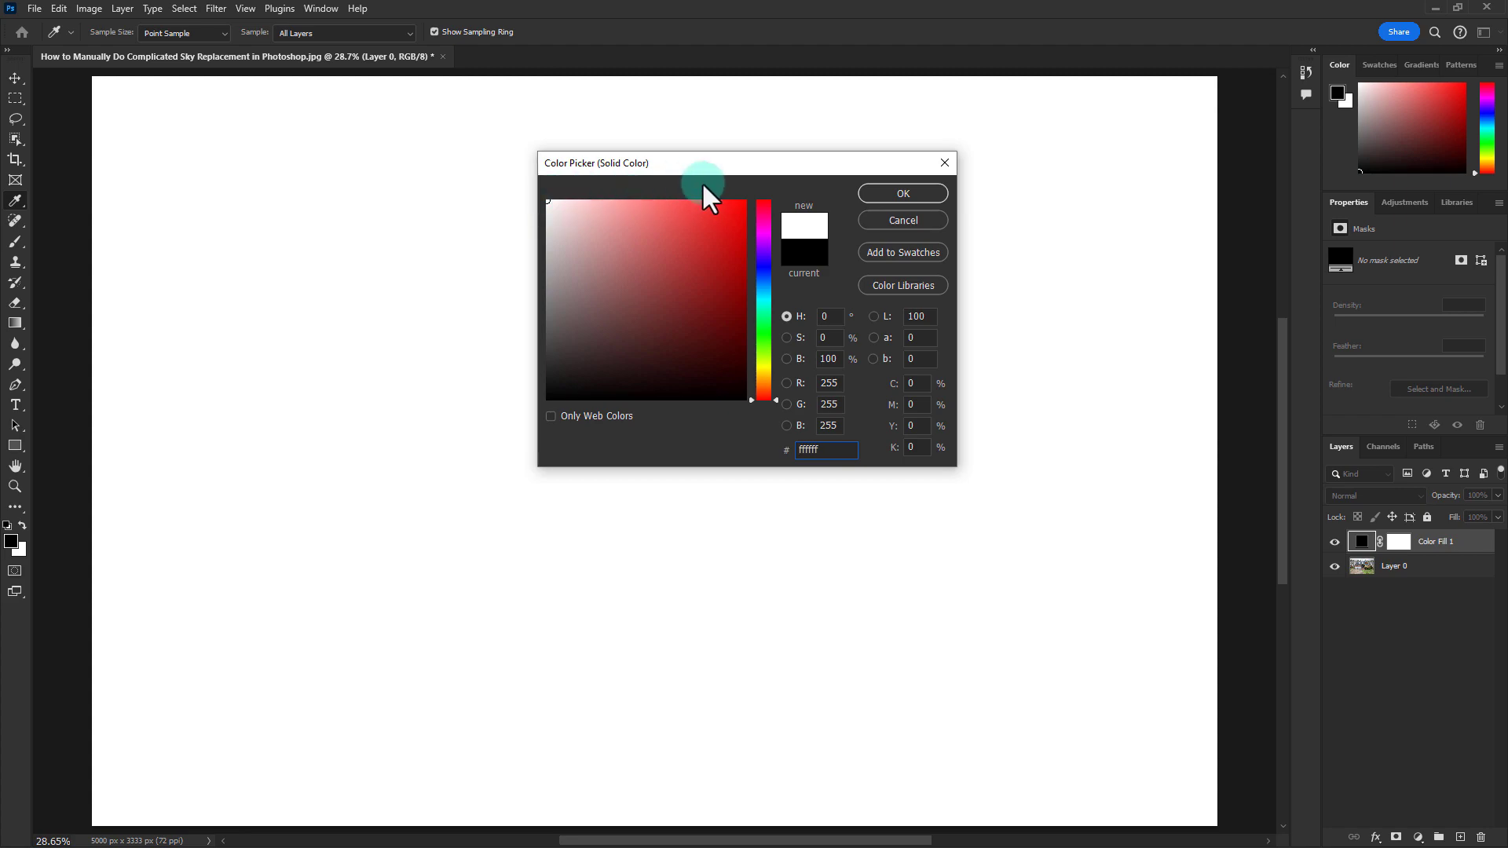
click(906, 189)
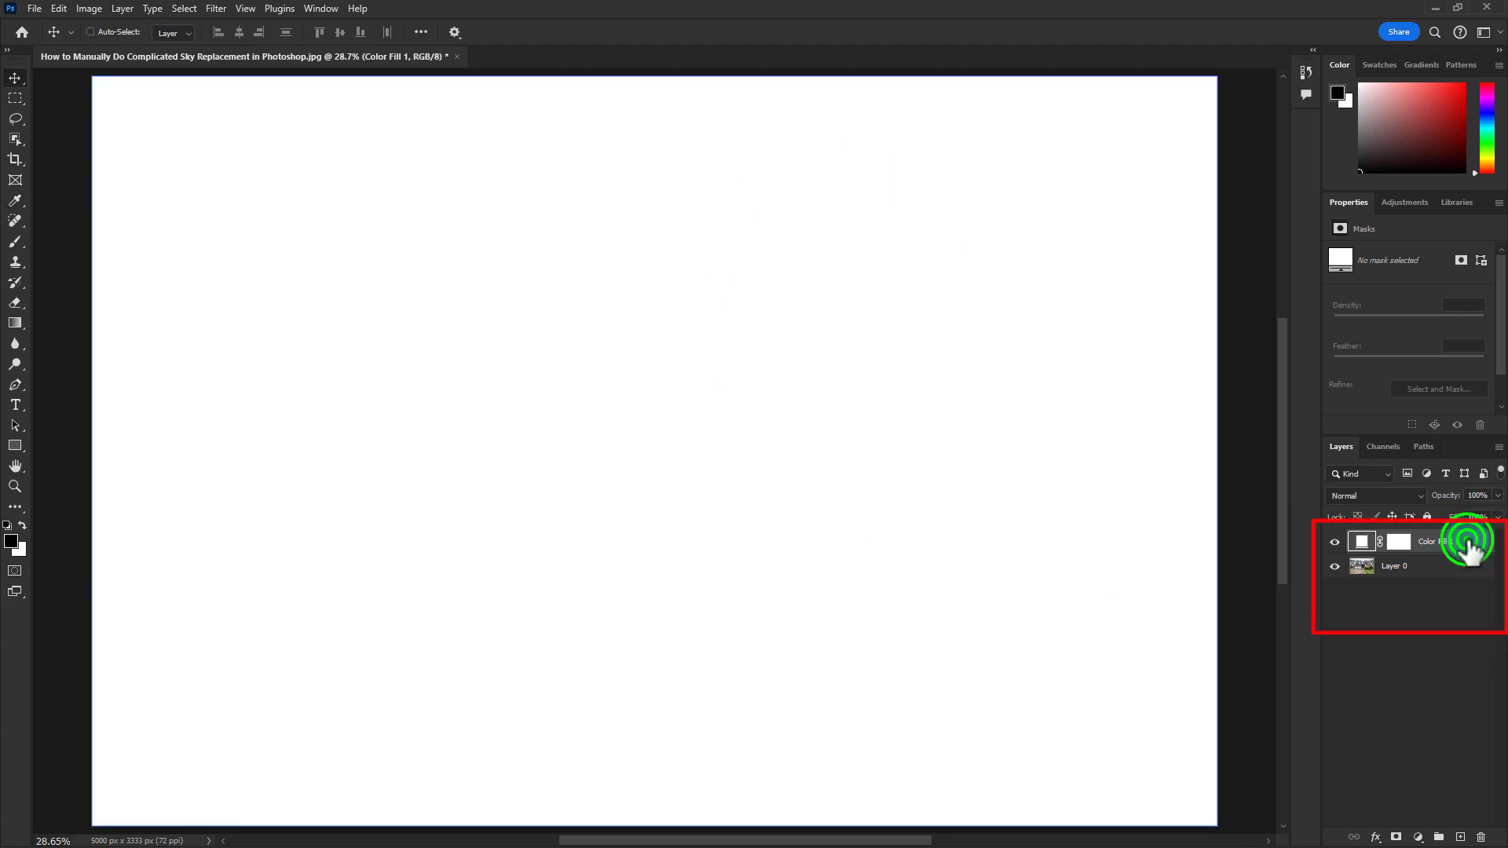
drag(1467, 549, 1459, 595)
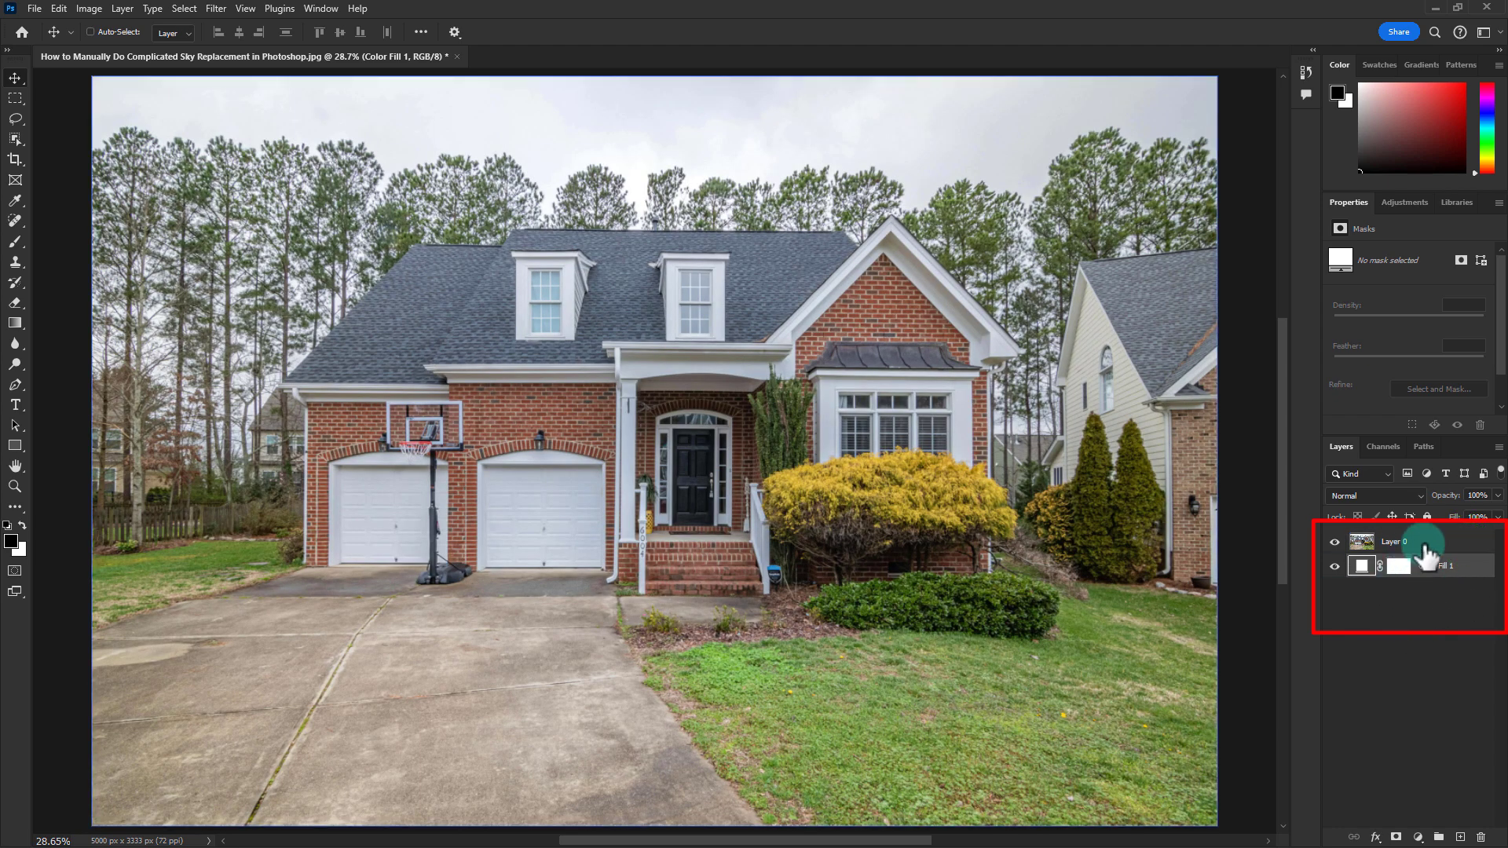
click(1440, 544)
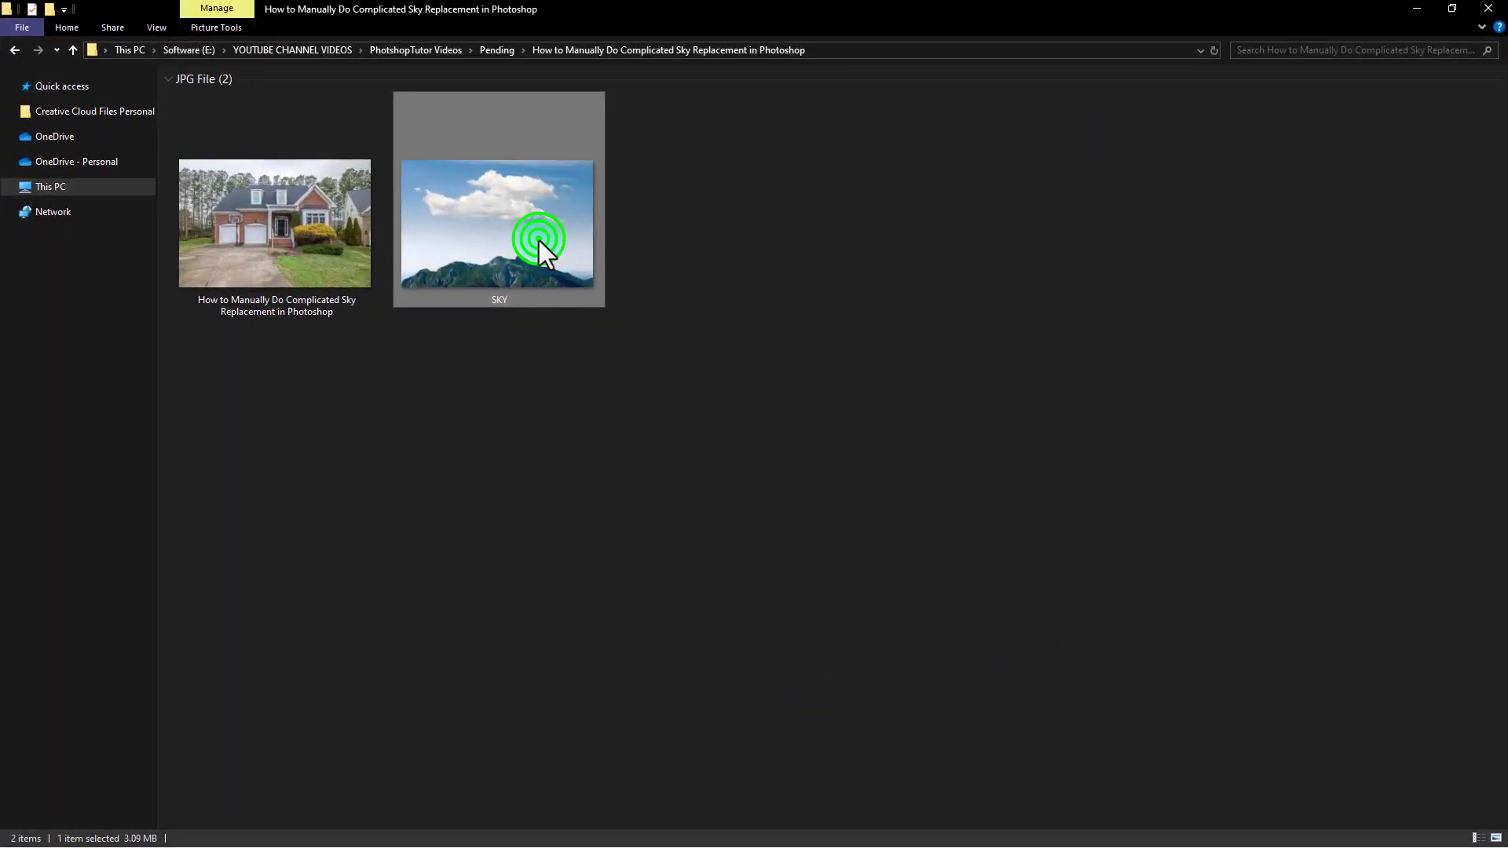
- Place SKY.jpg into the document, scaled to cover the whole canvas
mouse_move(488, 221)
mouse_down()
mouse_move(334, 680)
mouse_move(576, 359)
mouse_move(574, 382)
mouse_up()
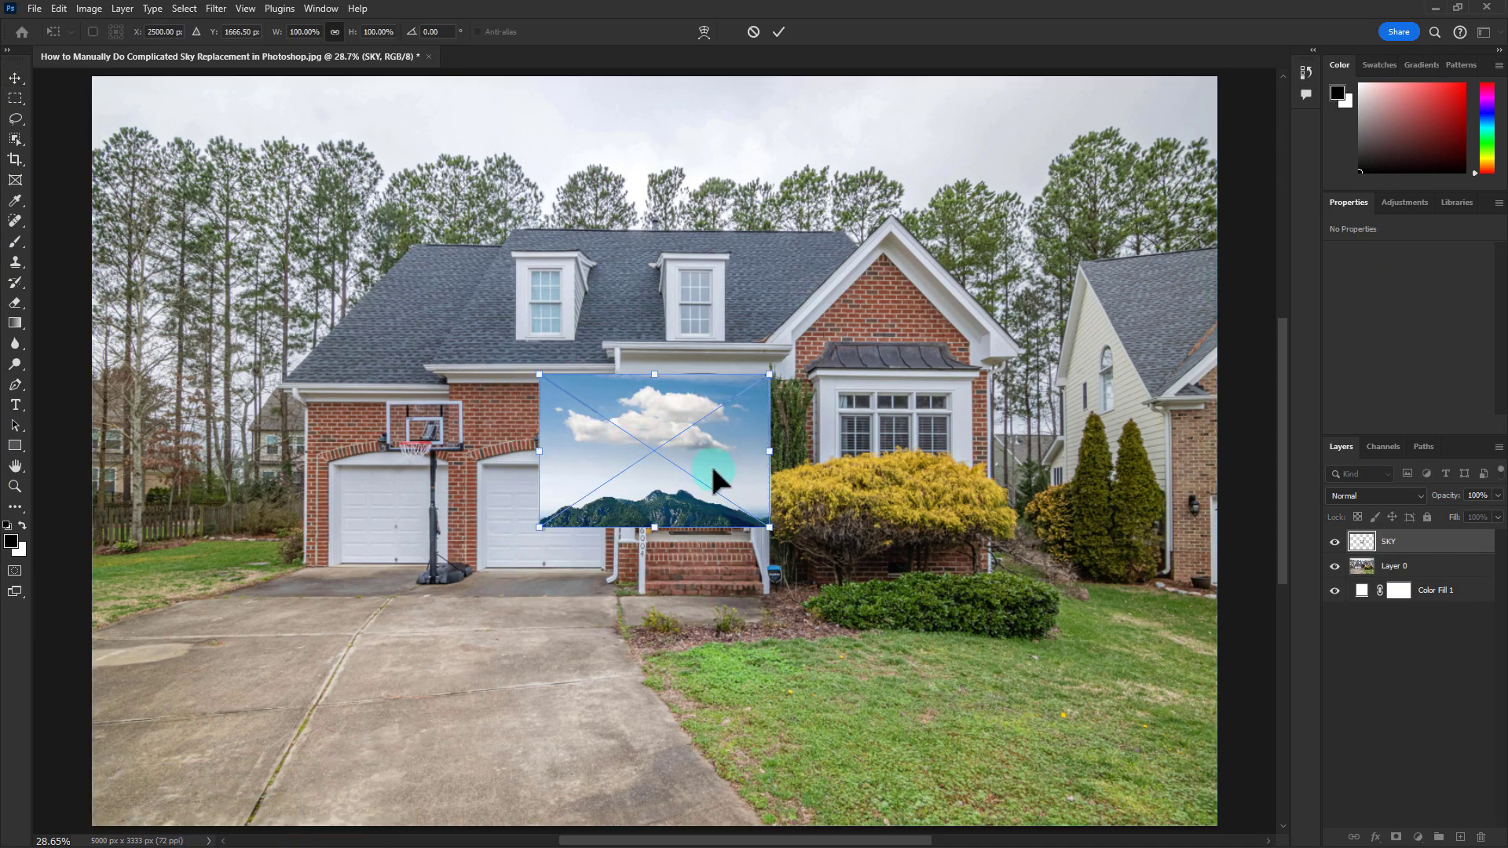
mouse_move(709, 478)
mouse_down()
mouse_move(276, 198)
mouse_move(267, 176)
mouse_up()
mouse_move(320, 227)
mouse_down()
mouse_move(1037, 751)
mouse_move(1205, 827)
mouse_up()
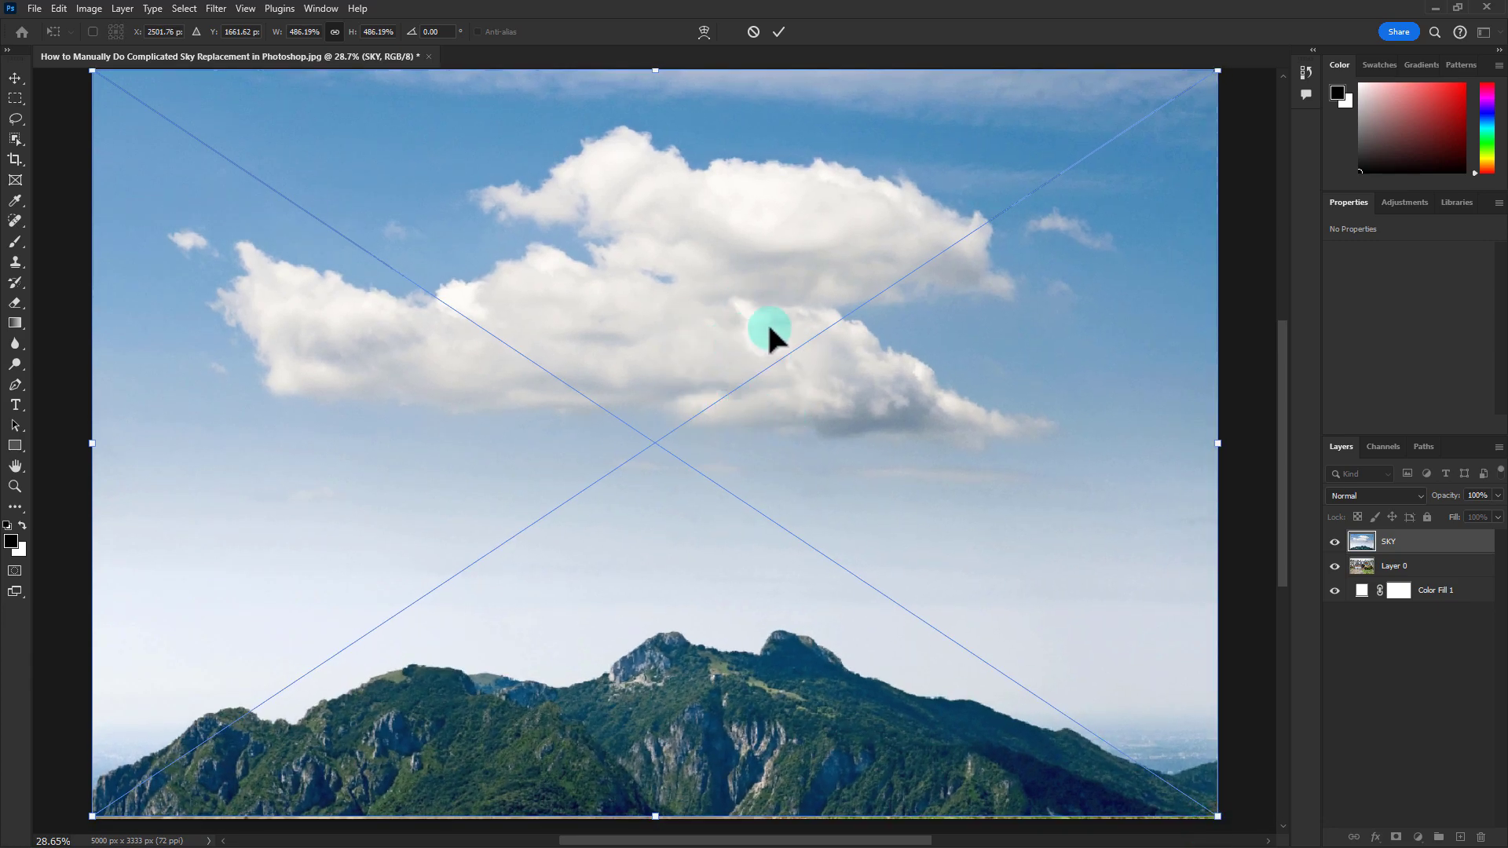
click(779, 32)
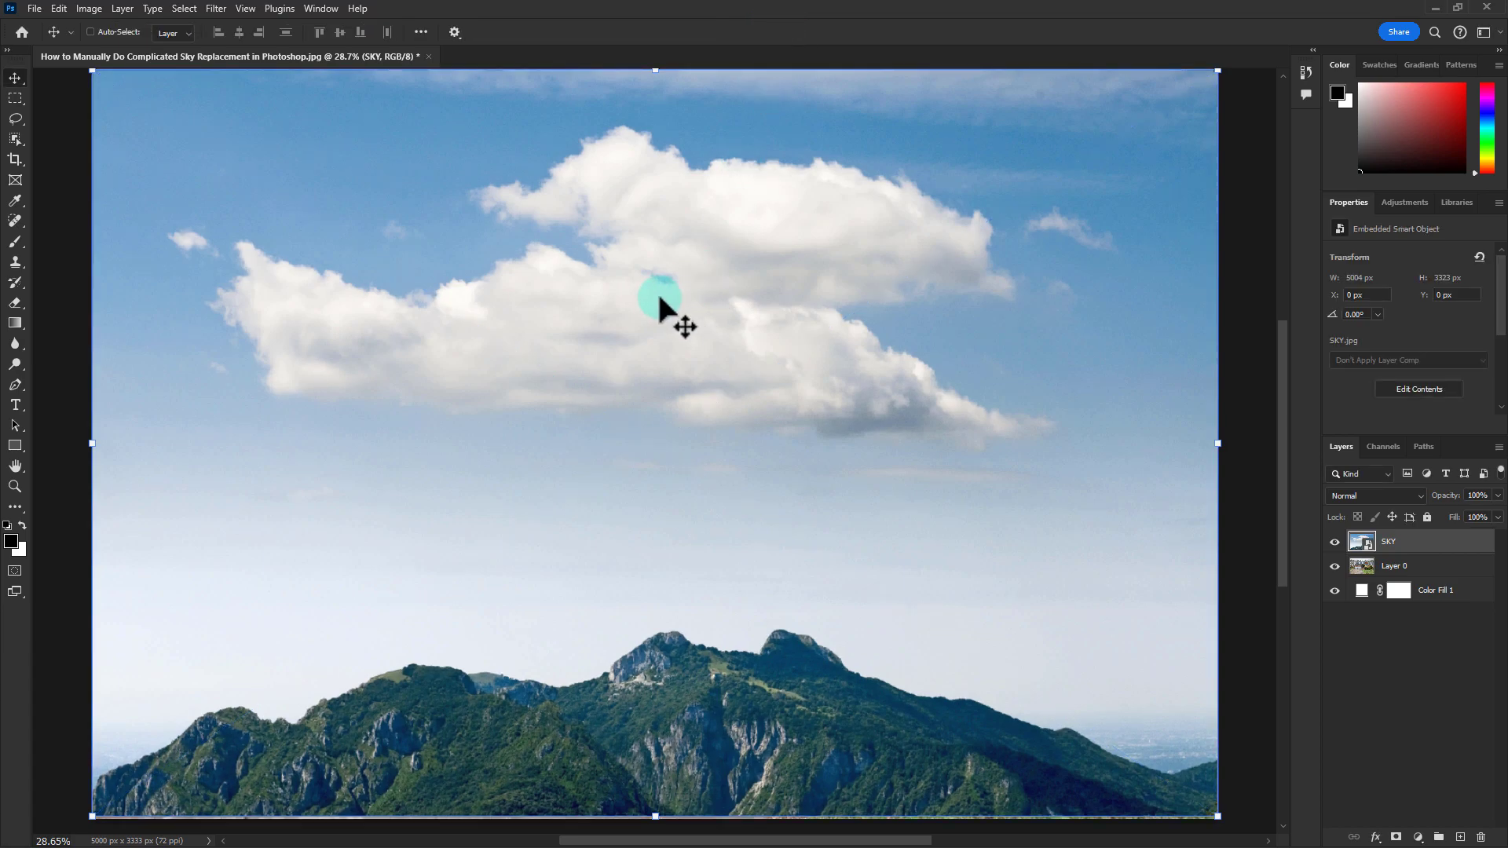
- Move the SKY layer below the house photo layer, Layer 0
click(1414, 541)
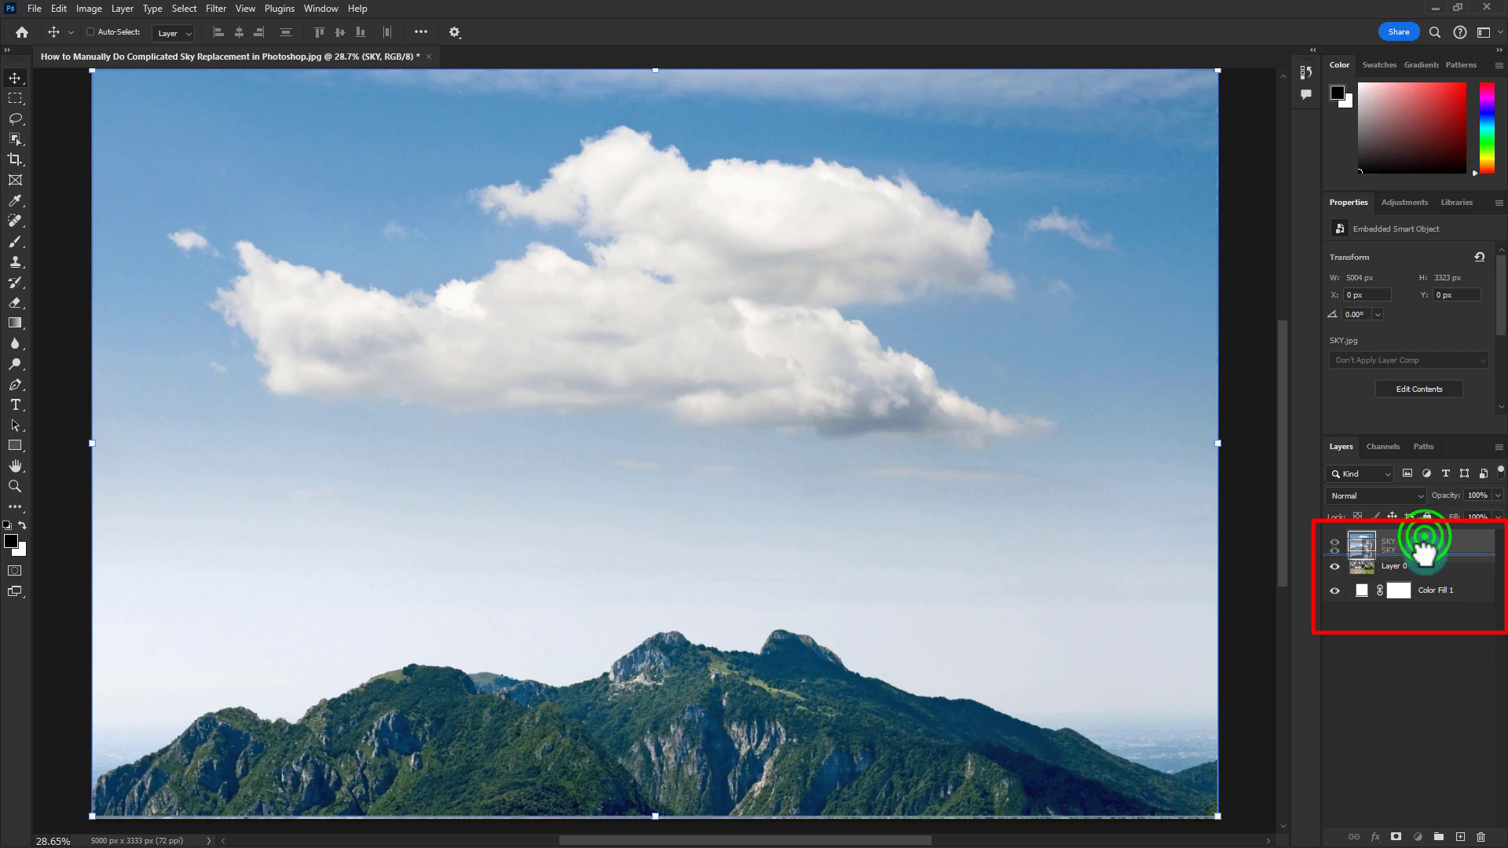
drag(1426, 543, 1426, 575)
click(1429, 544)
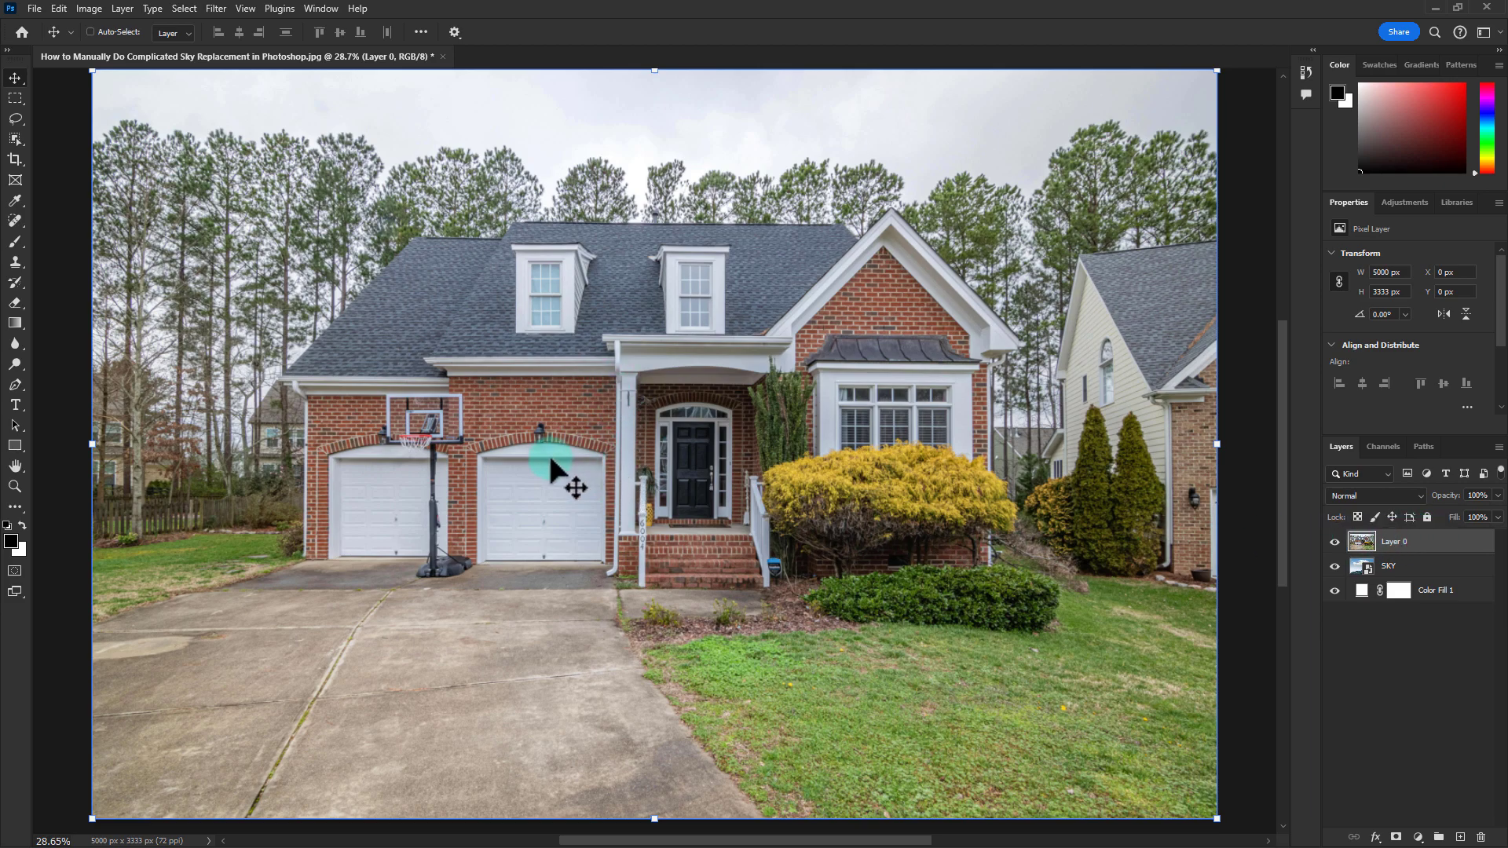
- Lasso-select the houses and lower half of the photo along the rooflines
click(12, 122)
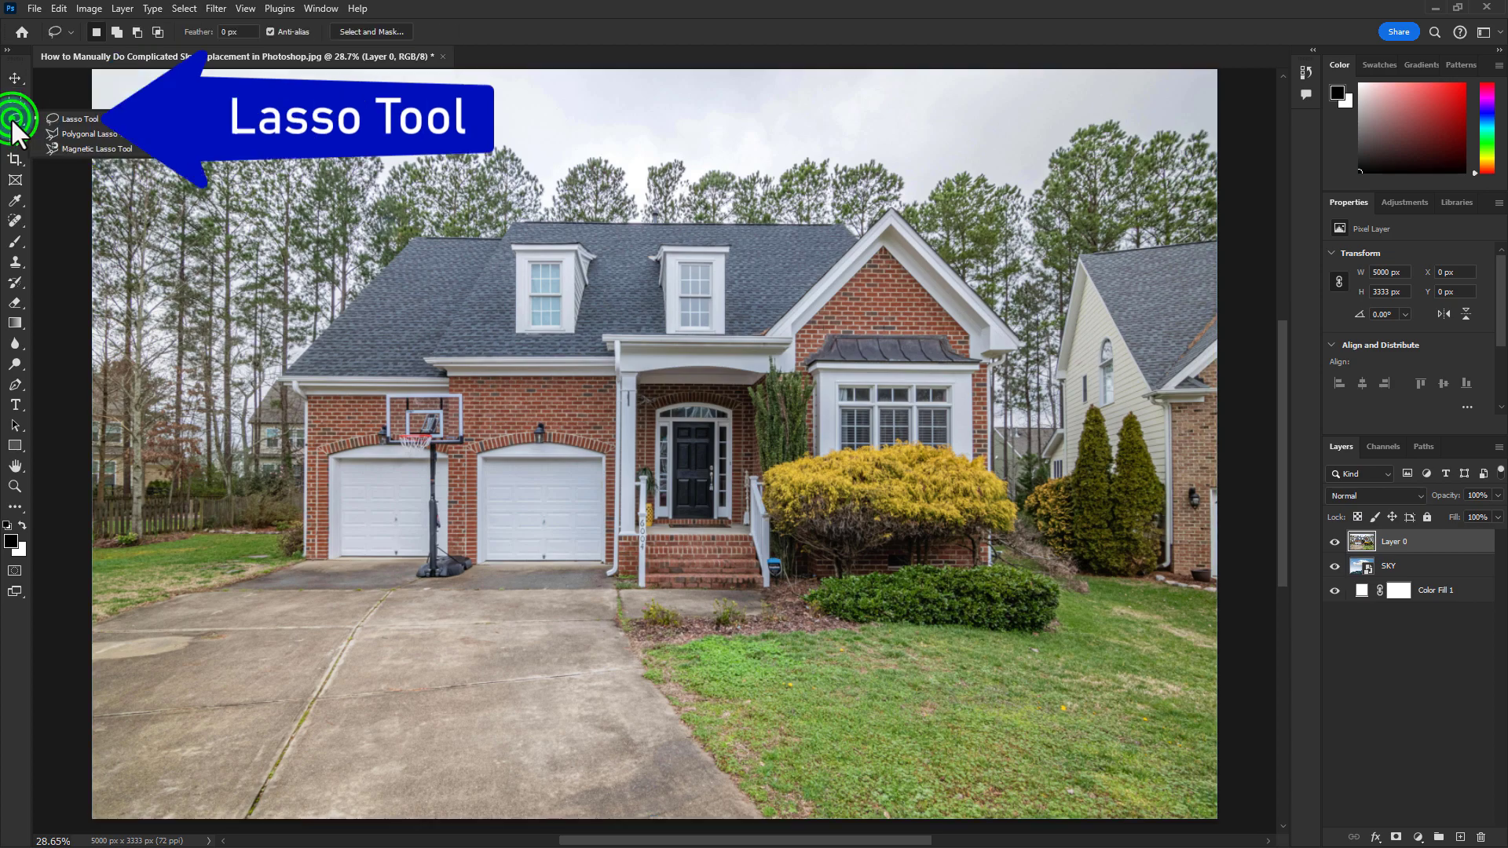
click(74, 118)
click(75, 386)
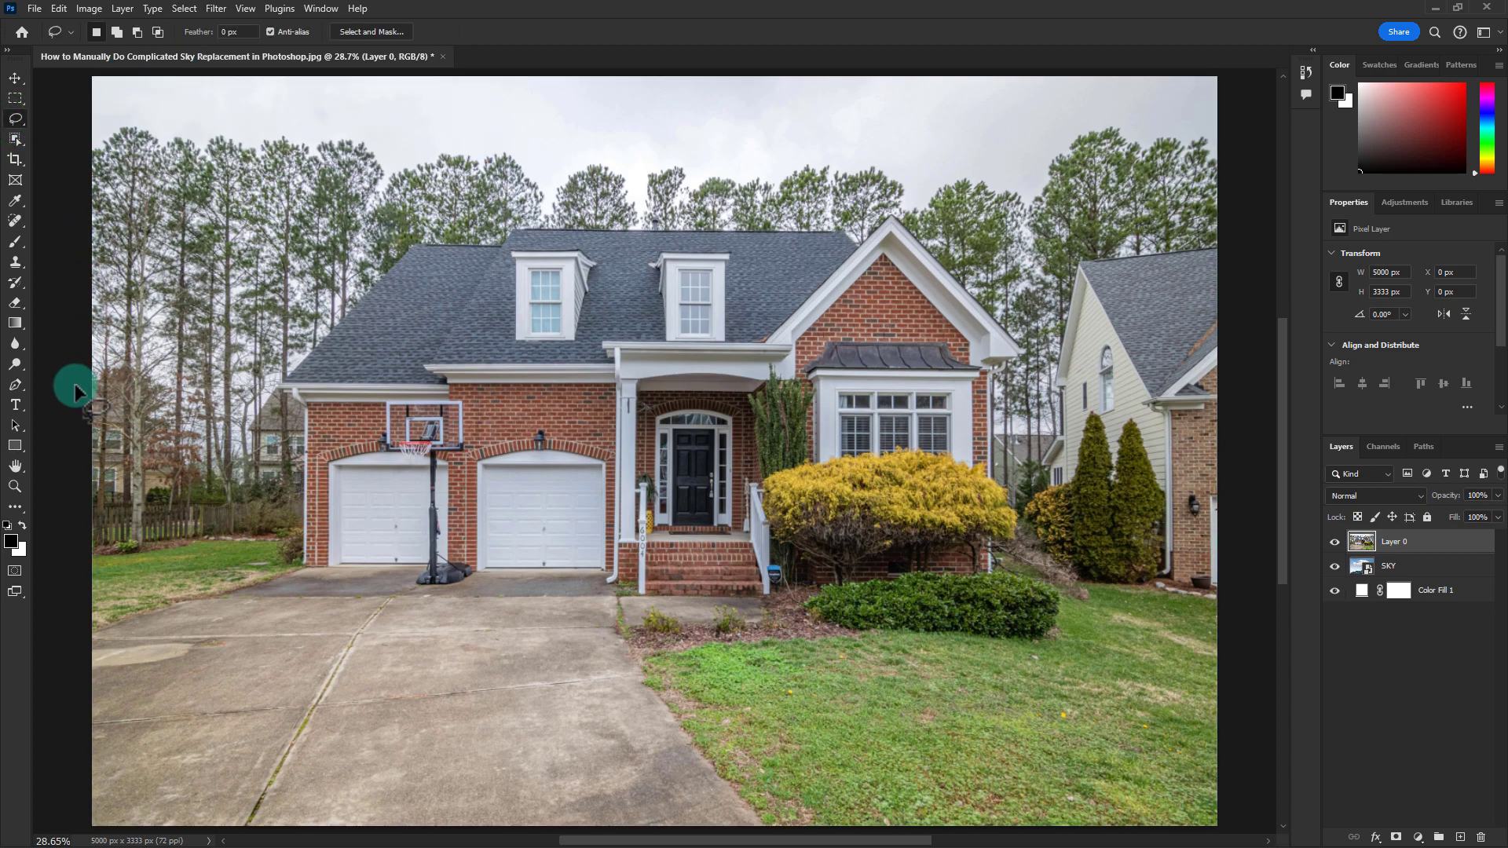
drag(93, 396, 133, 390)
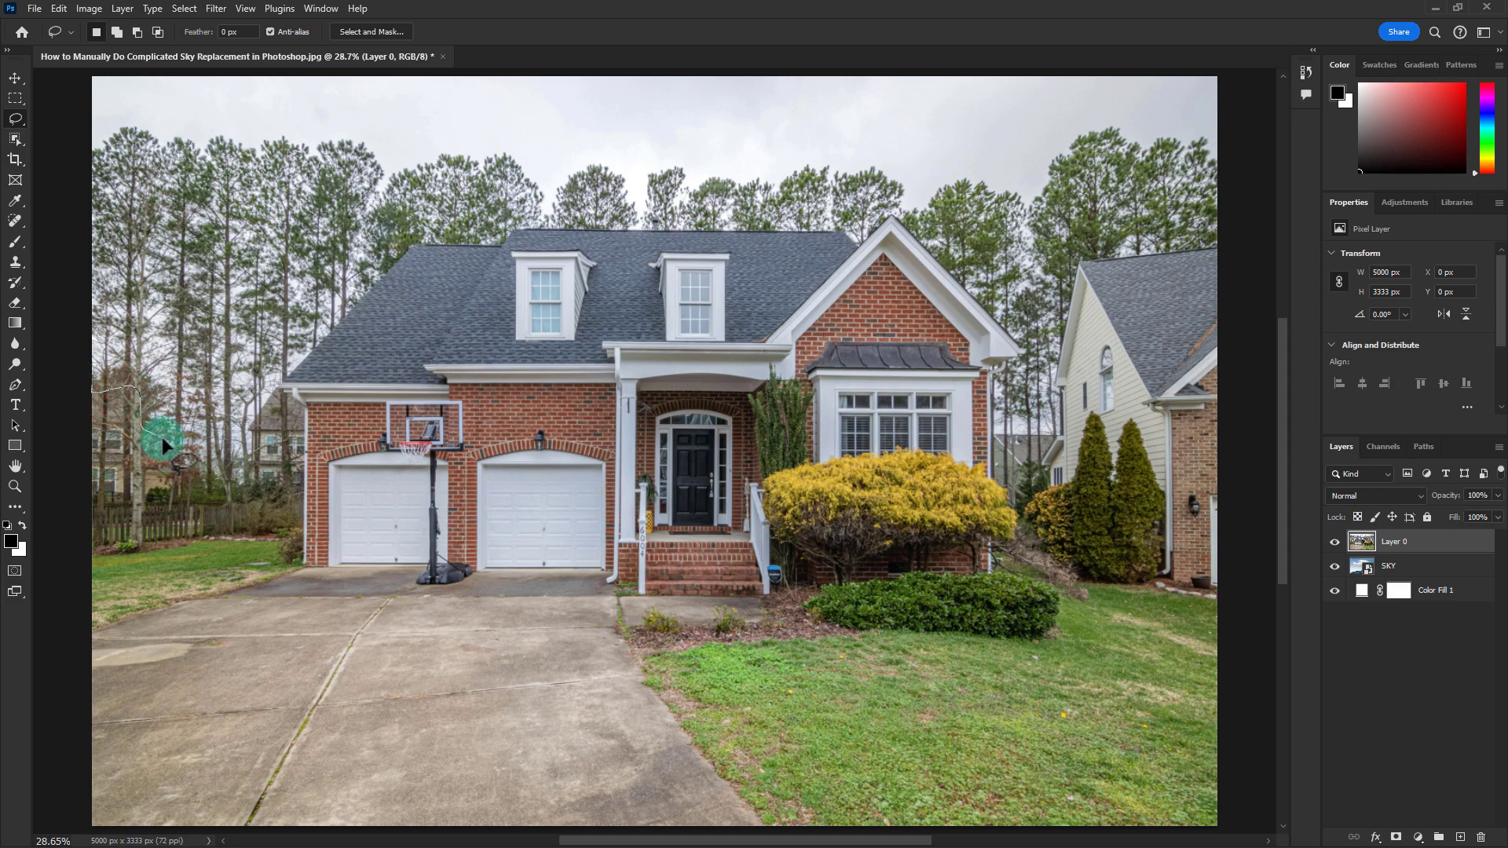
drag(261, 471, 597, 249)
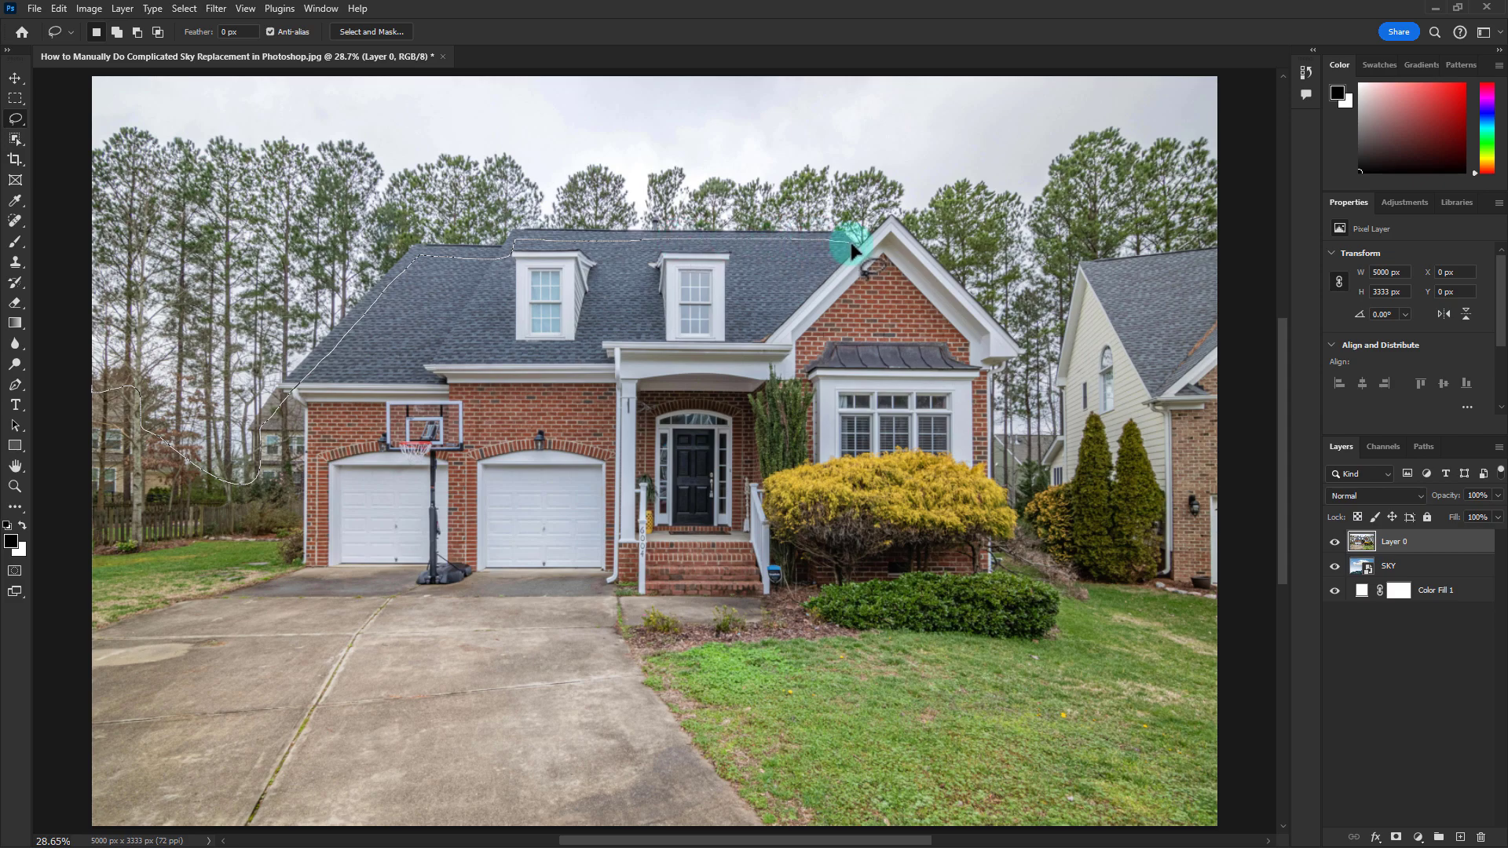
mouse_move(857, 252)
mouse_down()
mouse_move(919, 252)
mouse_move(1003, 350)
mouse_move(990, 424)
mouse_move(1076, 432)
mouse_up()
mouse_move(1082, 308)
mouse_down()
mouse_move(1172, 260)
mouse_move(1280, 404)
mouse_move(1259, 585)
mouse_move(1267, 807)
mouse_move(1080, 841)
mouse_up()
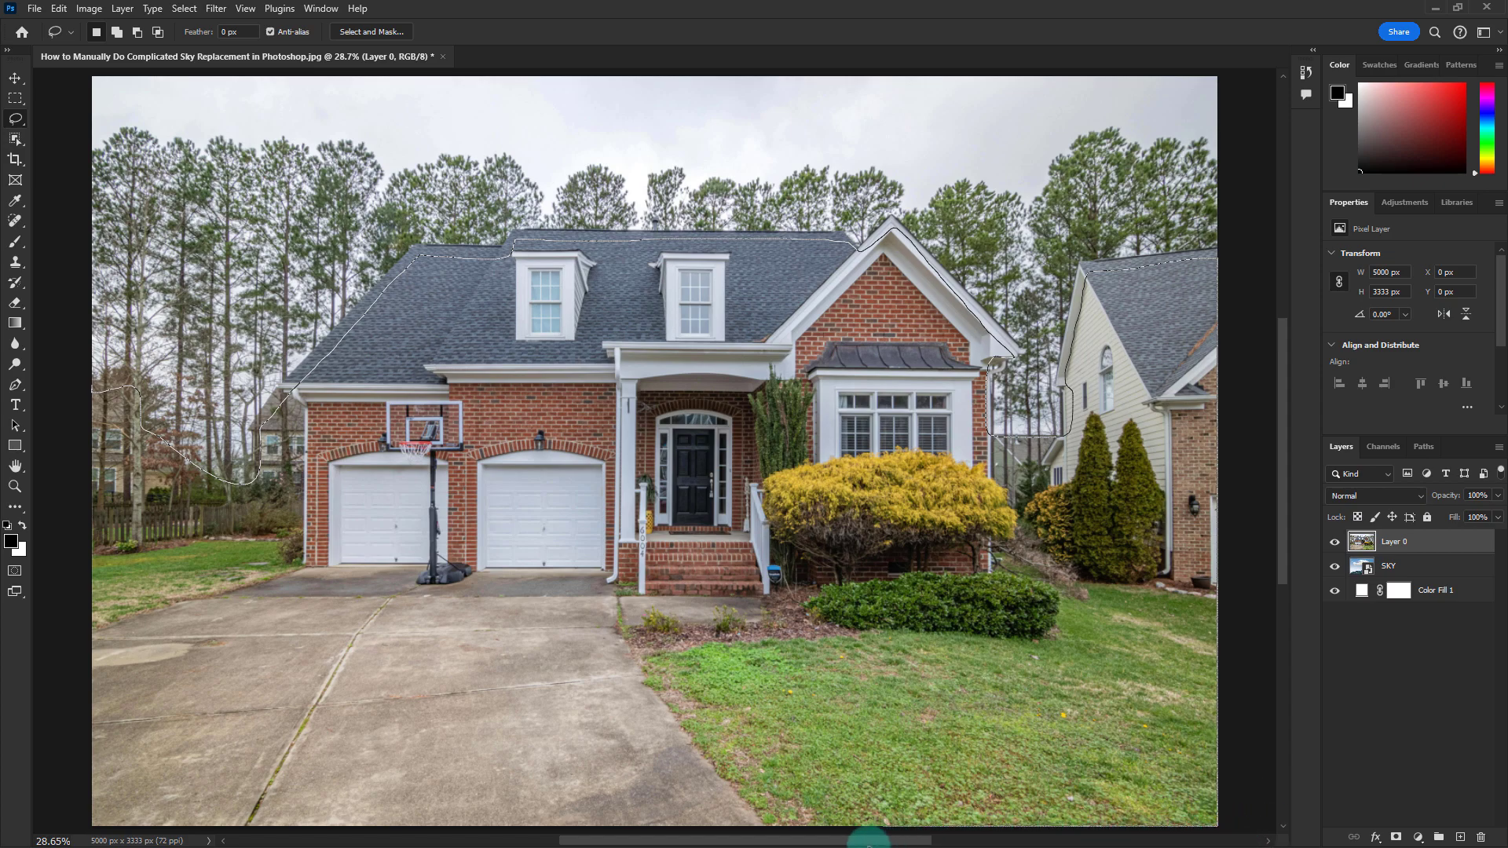
mouse_move(402, 839)
mouse_down()
mouse_move(67, 832)
mouse_move(53, 476)
mouse_move(76, 394)
mouse_move(93, 389)
mouse_up()
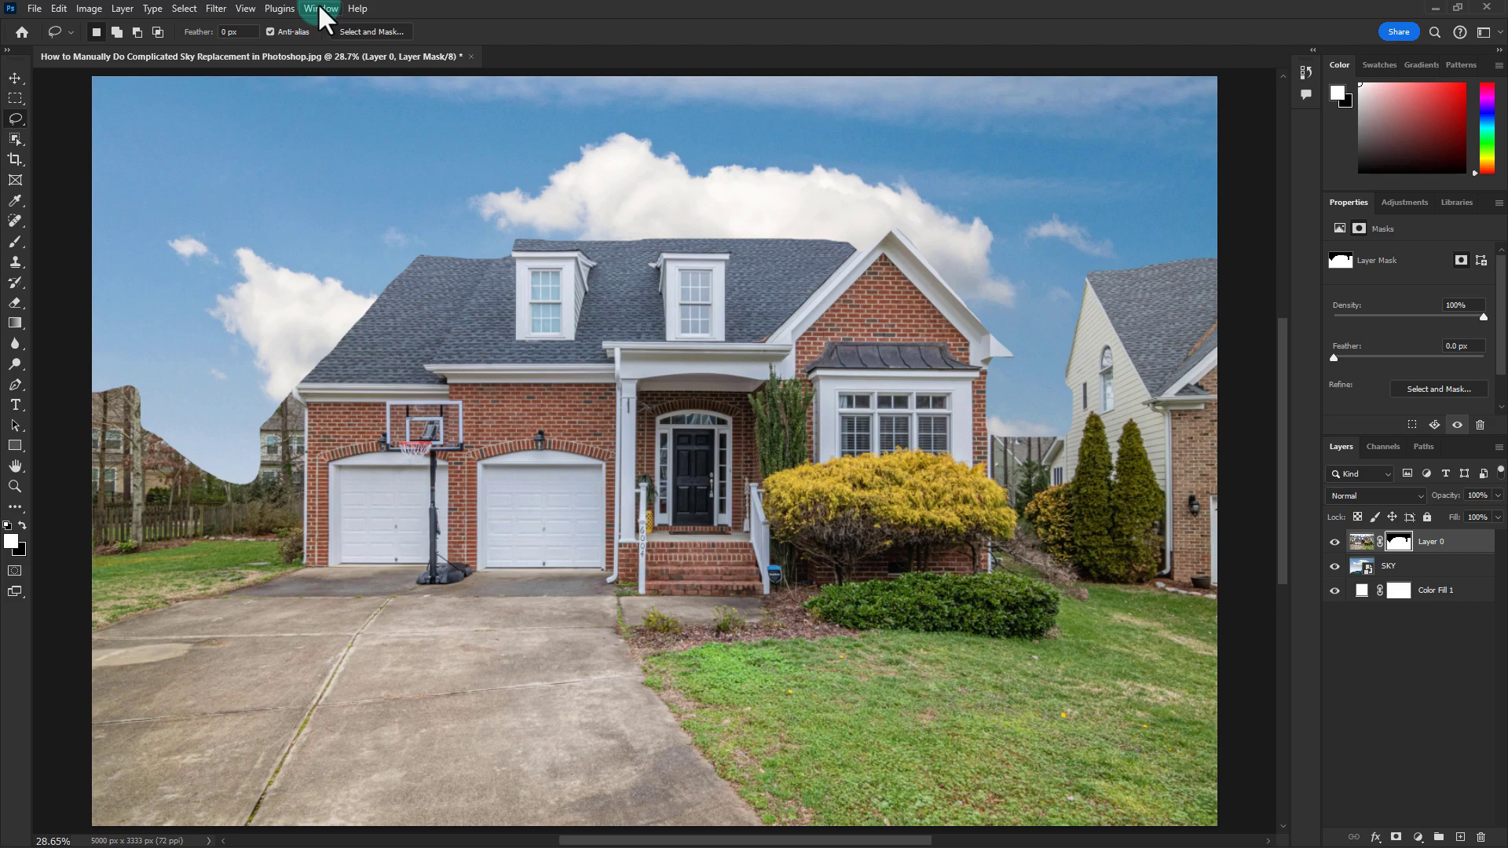
- Open Select and Mask on Layer 0's mask
click(320, 10)
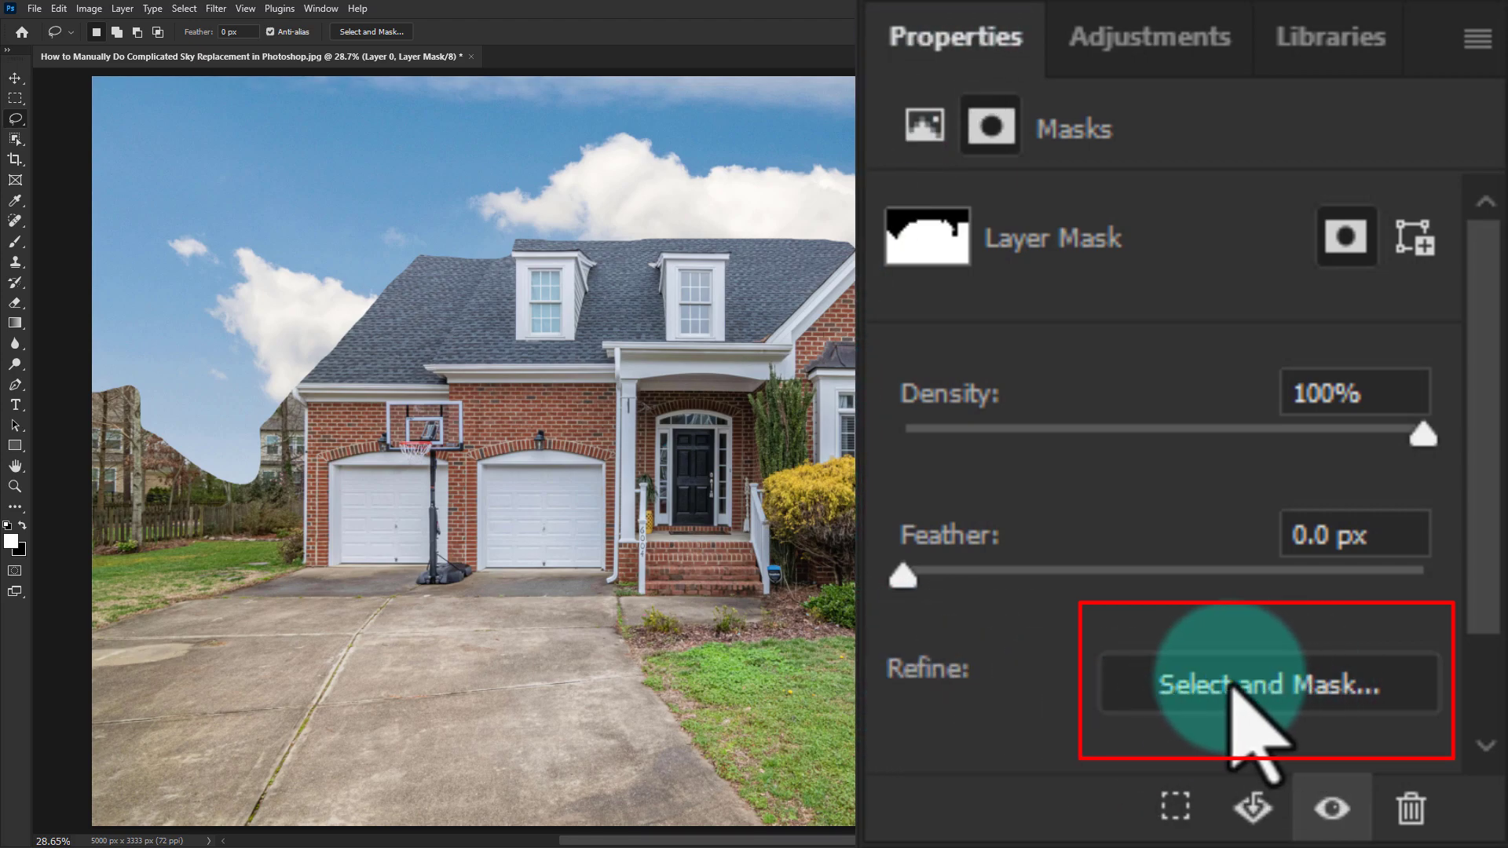
click(1274, 676)
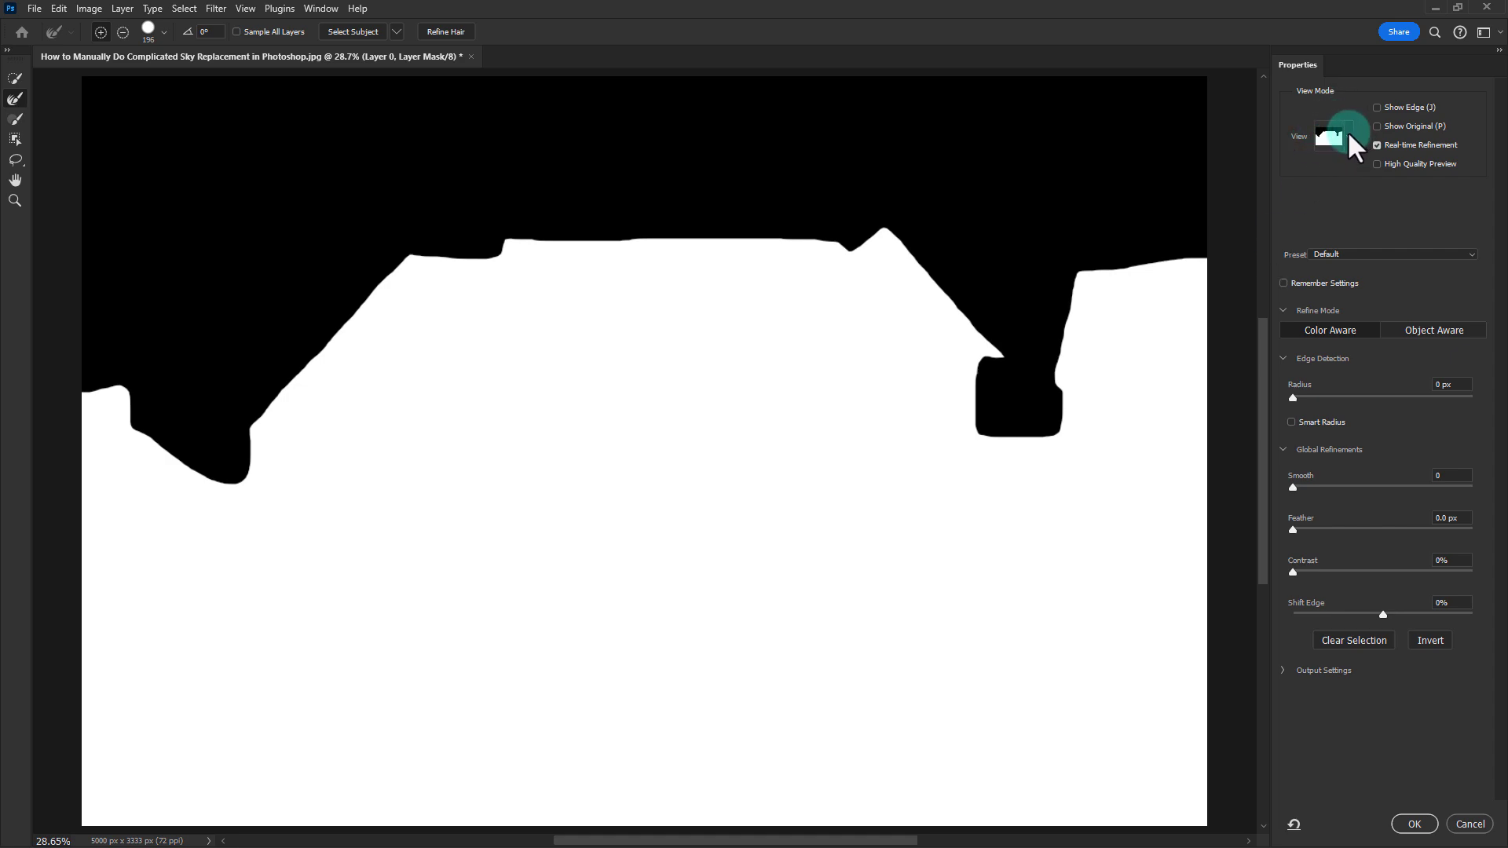
- Refine the mask edges over the treetops and rooflines with the Refine Edge Brush
click(1347, 136)
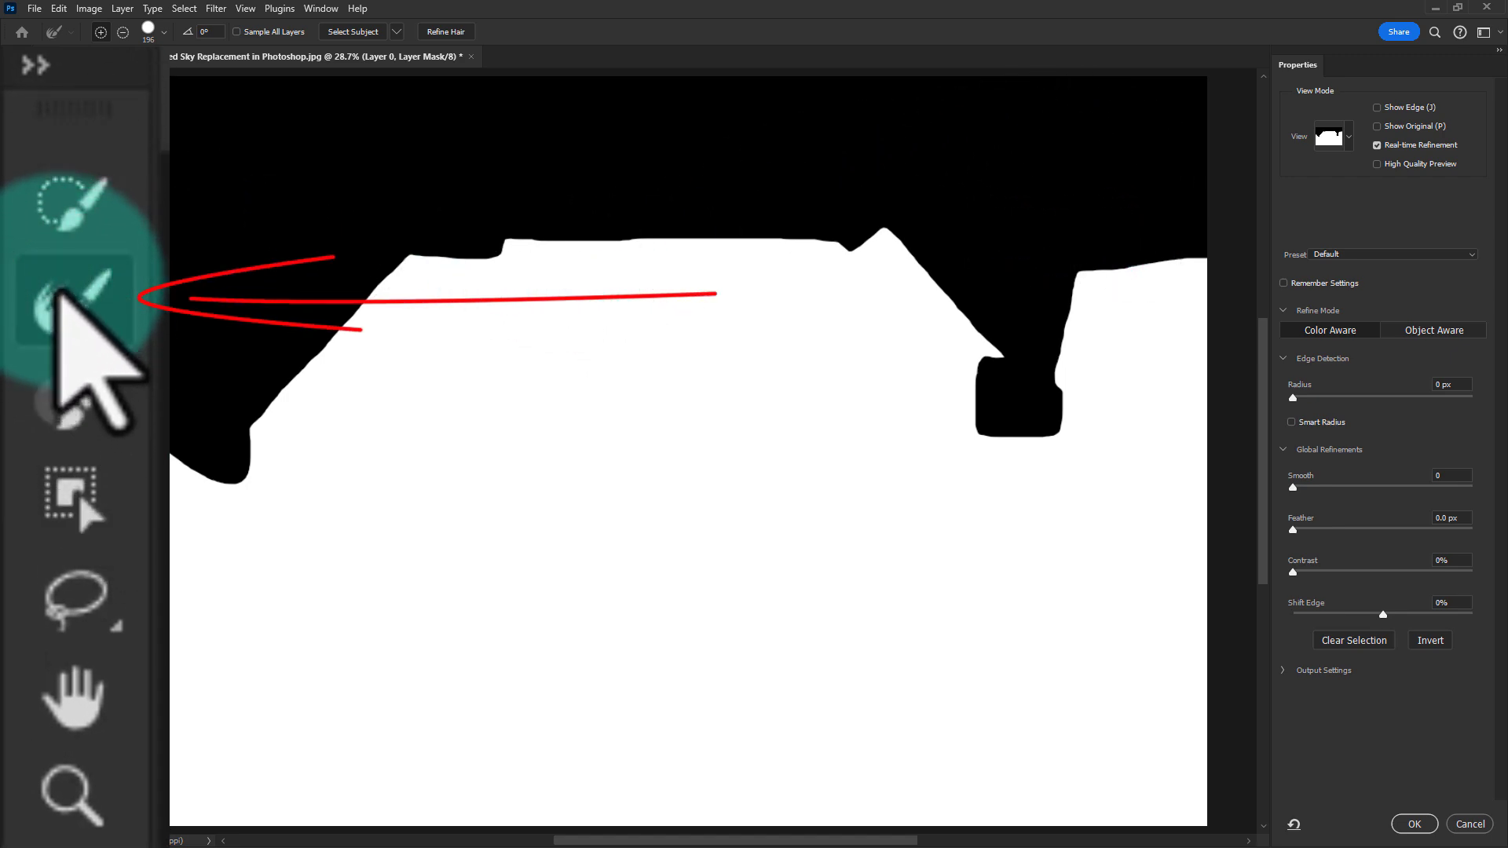
click(57, 295)
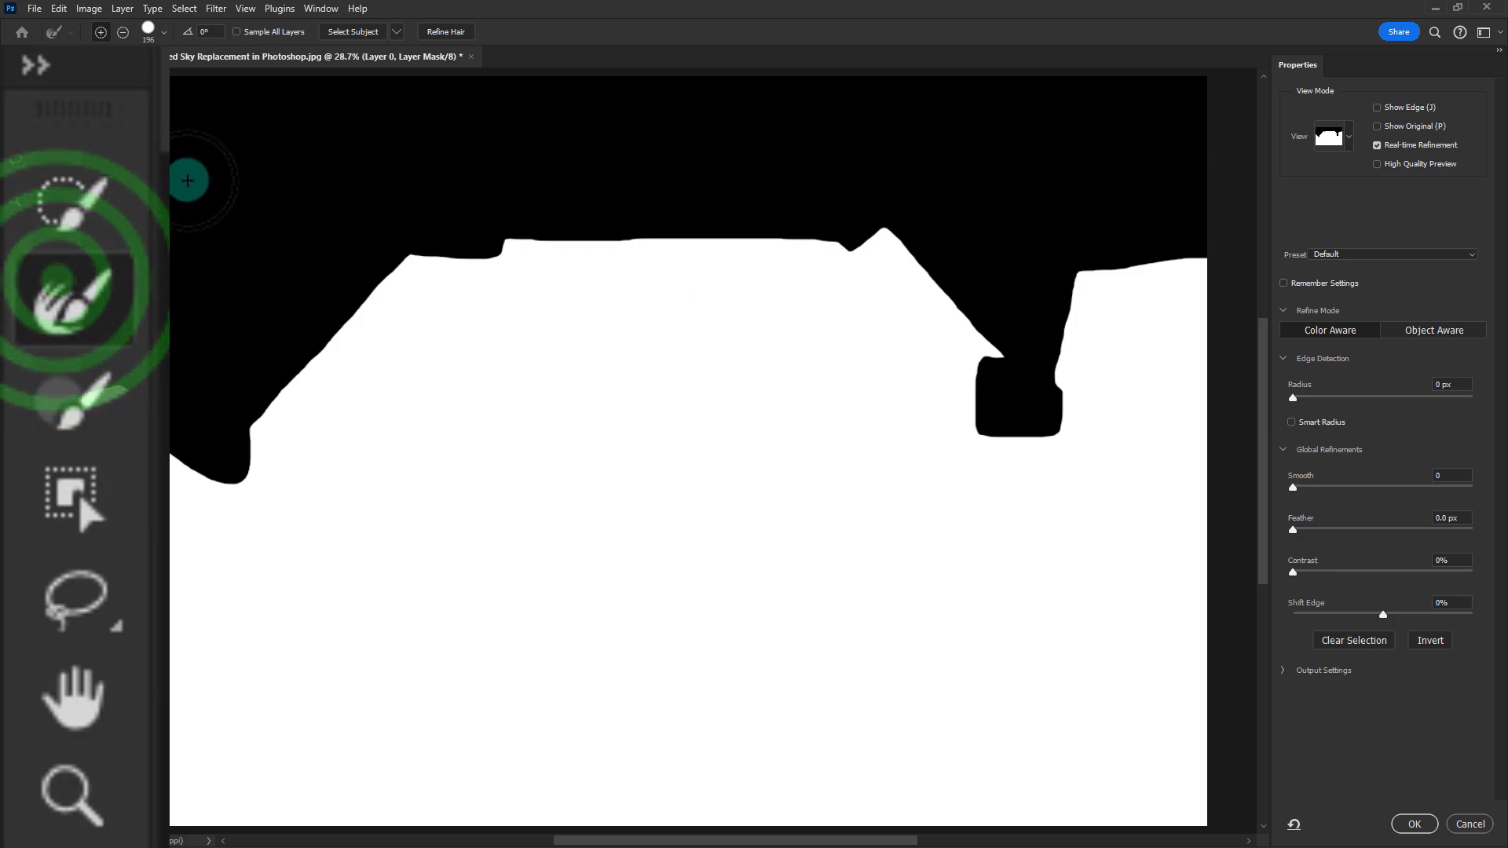
key(bracketright)
key(bracketright)
key(bracketright)
mouse_move(209, 129)
mouse_down()
mouse_move(183, 118)
mouse_move(744, 114)
mouse_move(318, 152)
mouse_move(202, 306)
mouse_move(154, 403)
mouse_move(635, 212)
mouse_up()
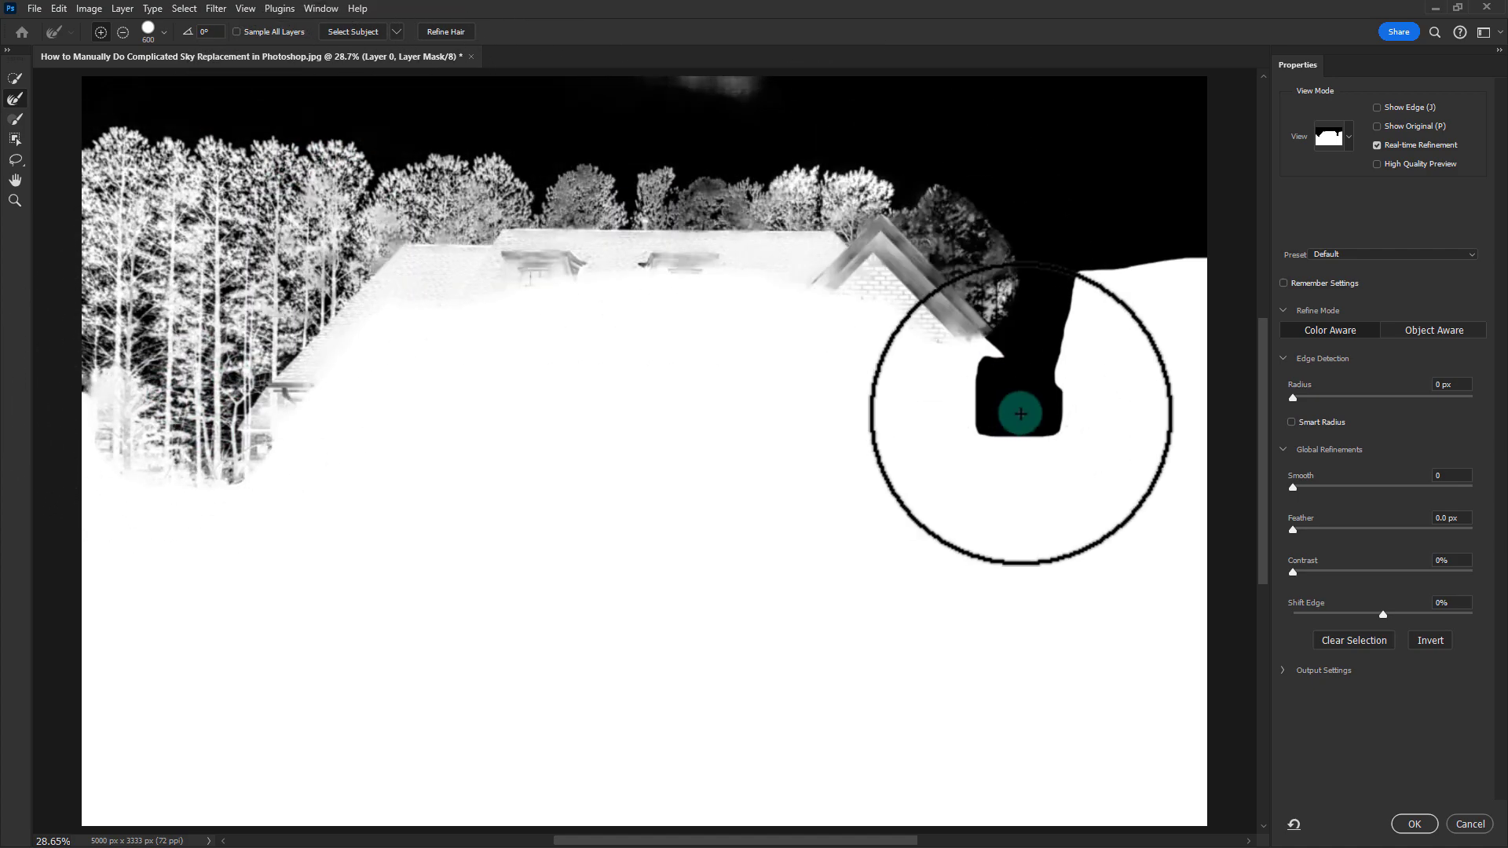
mouse_move(1034, 406)
mouse_down()
mouse_move(1171, 235)
mouse_move(714, 114)
mouse_move(134, 118)
mouse_move(551, 186)
mouse_up()
key(bracketleft)
key(bracketleft)
key(bracketleft)
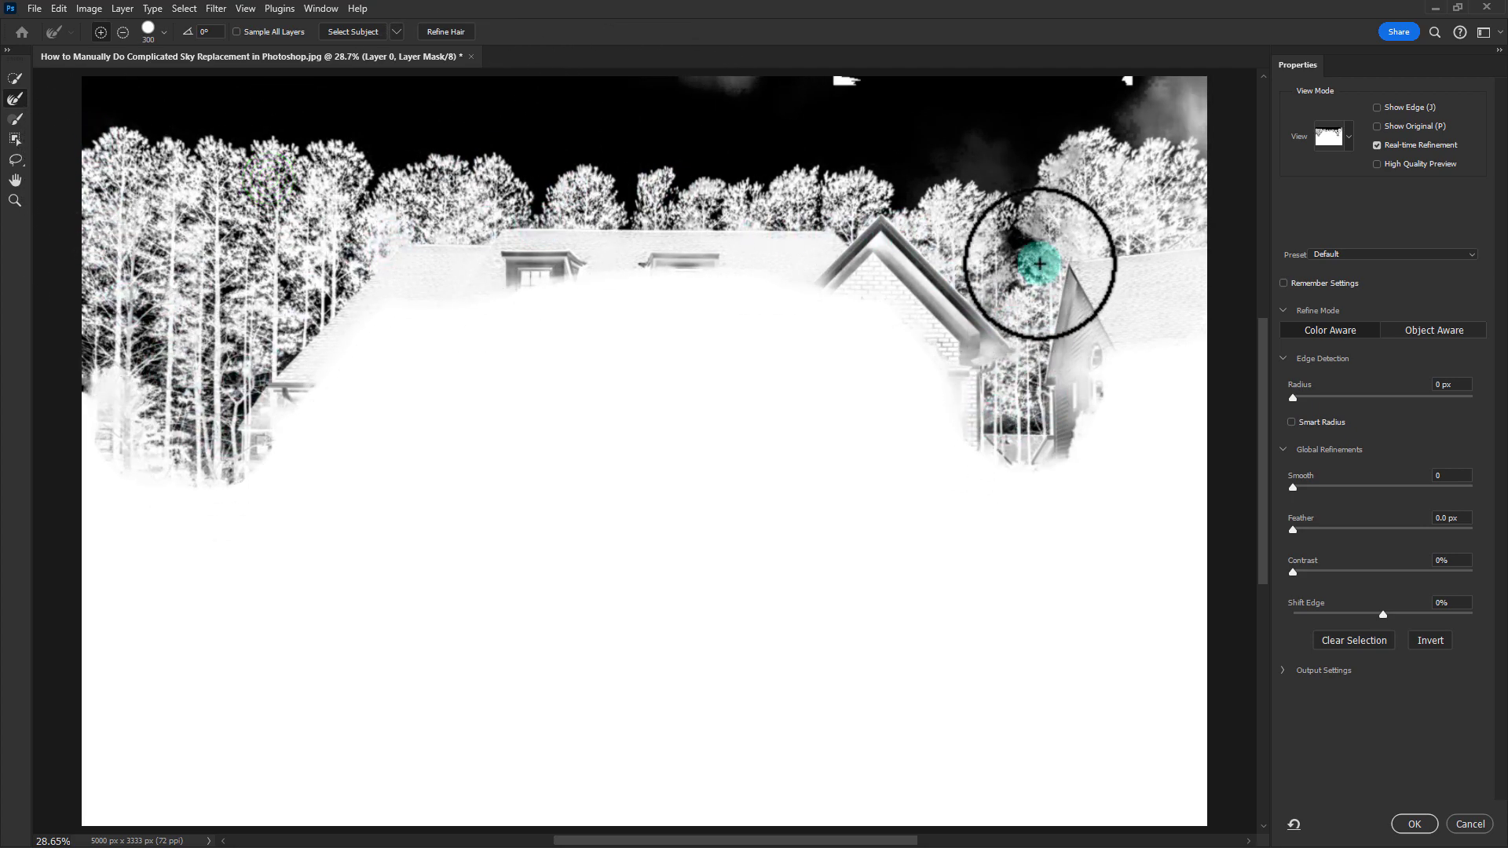
mouse_move(1032, 256)
mouse_down()
mouse_move(1141, 194)
mouse_move(994, 236)
mouse_move(994, 220)
mouse_move(970, 223)
mouse_up()
mouse_move(118, 144)
mouse_down()
mouse_move(149, 347)
mouse_move(350, 170)
mouse_move(102, 159)
mouse_move(192, 260)
mouse_move(213, 236)
mouse_move(171, 271)
mouse_move(163, 210)
mouse_up()
- Subtract grey haze from the top sky, set Shift Edge to about +12%, and apply
click(477, 97)
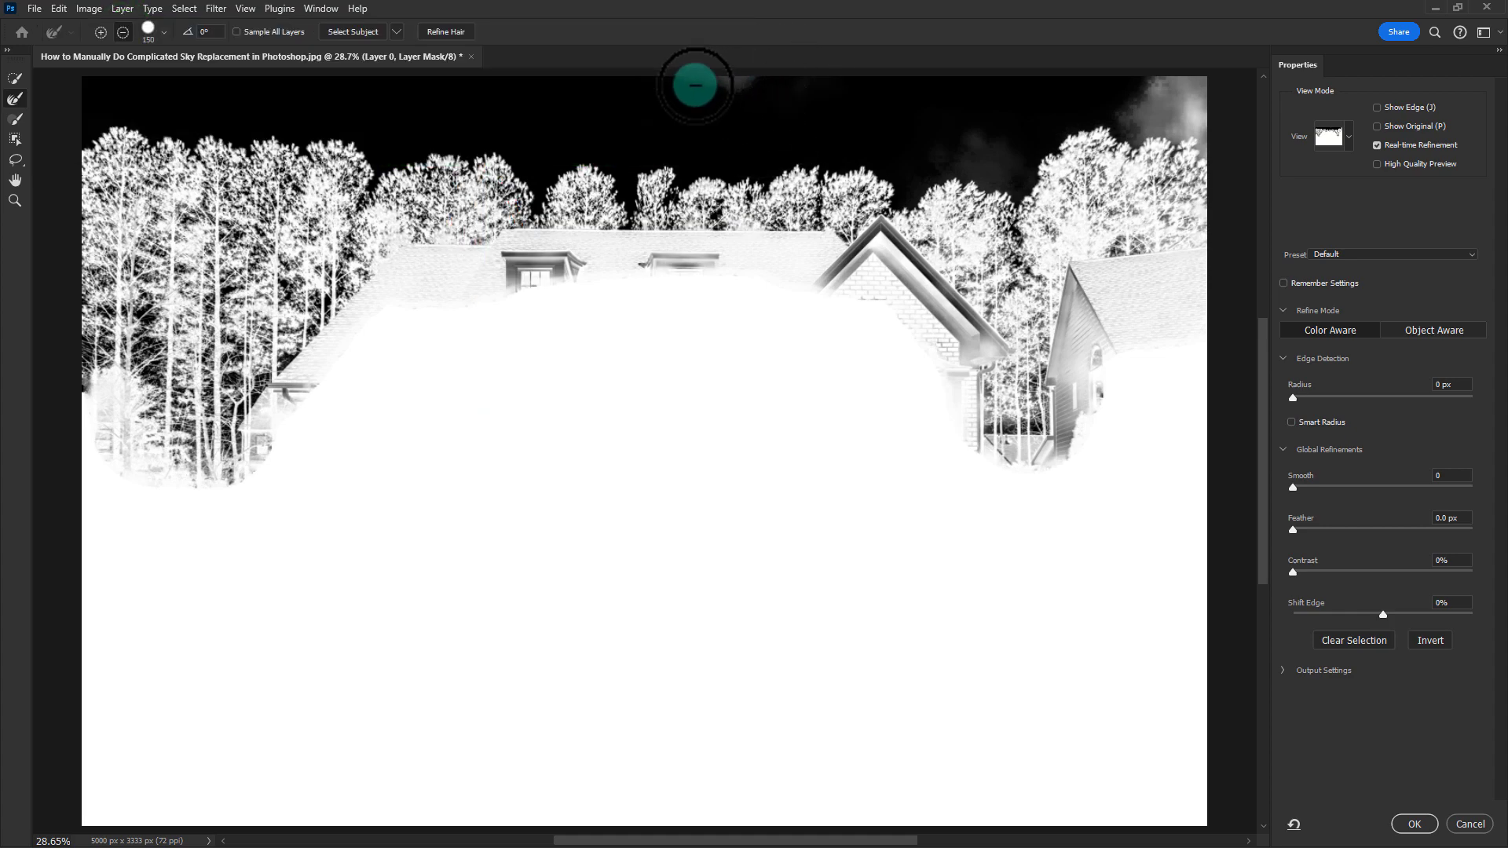
drag(697, 84, 1116, 94)
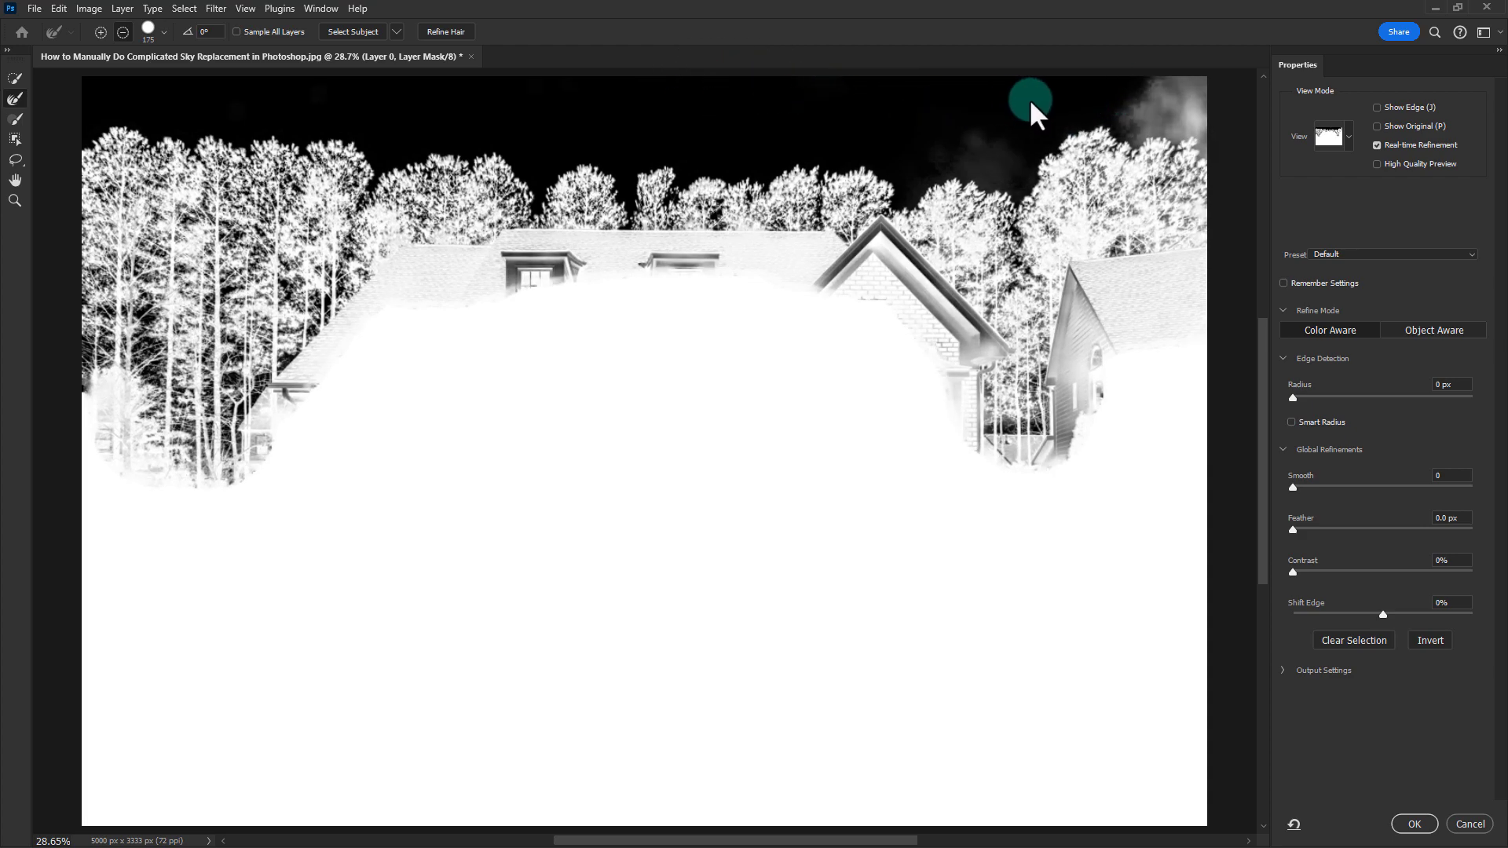
drag(1148, 90, 1220, 92)
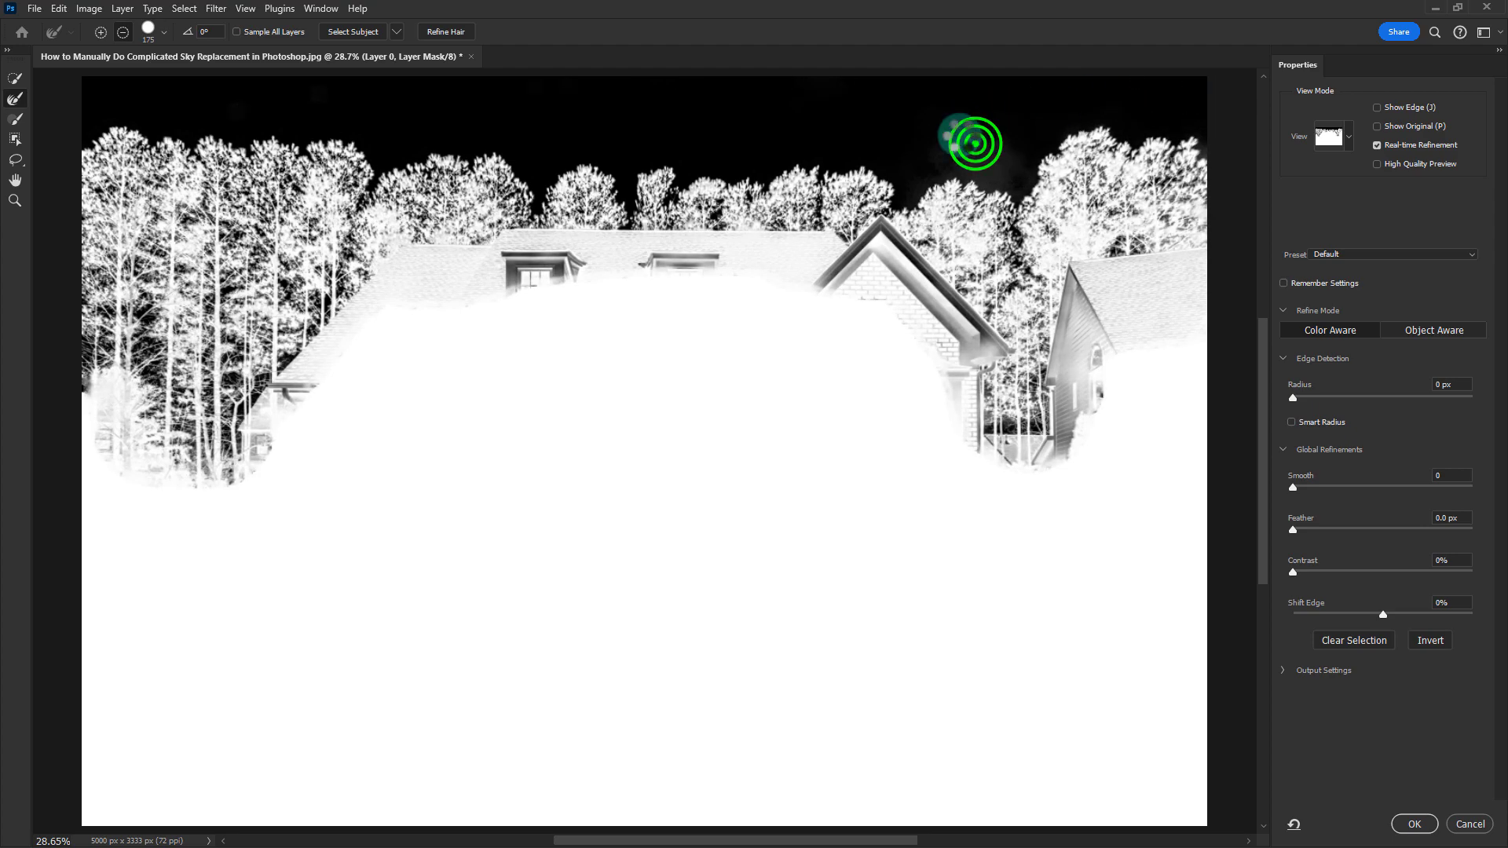
click(976, 144)
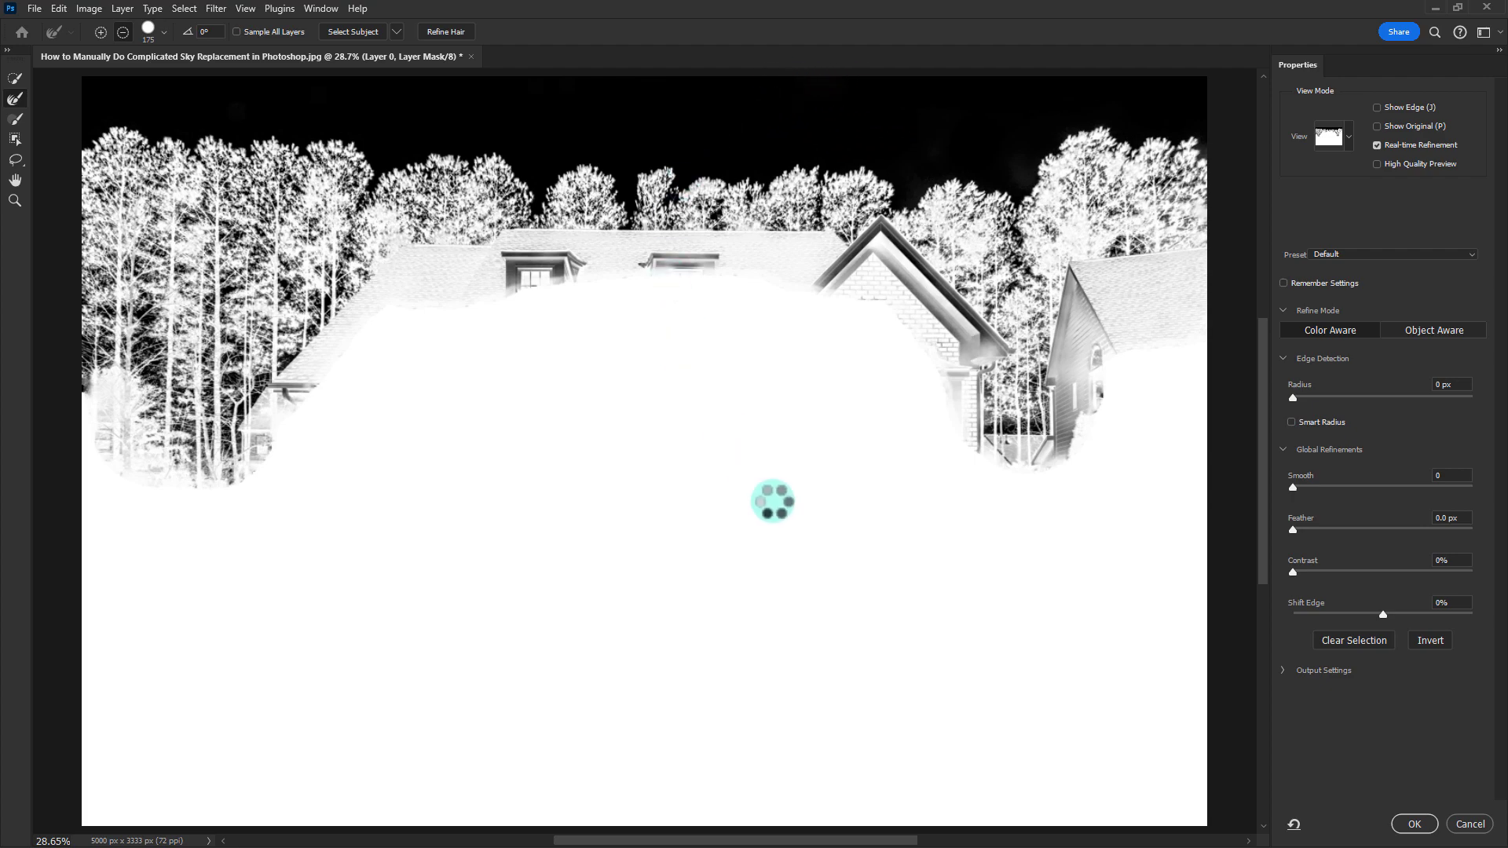
click(1263, 670)
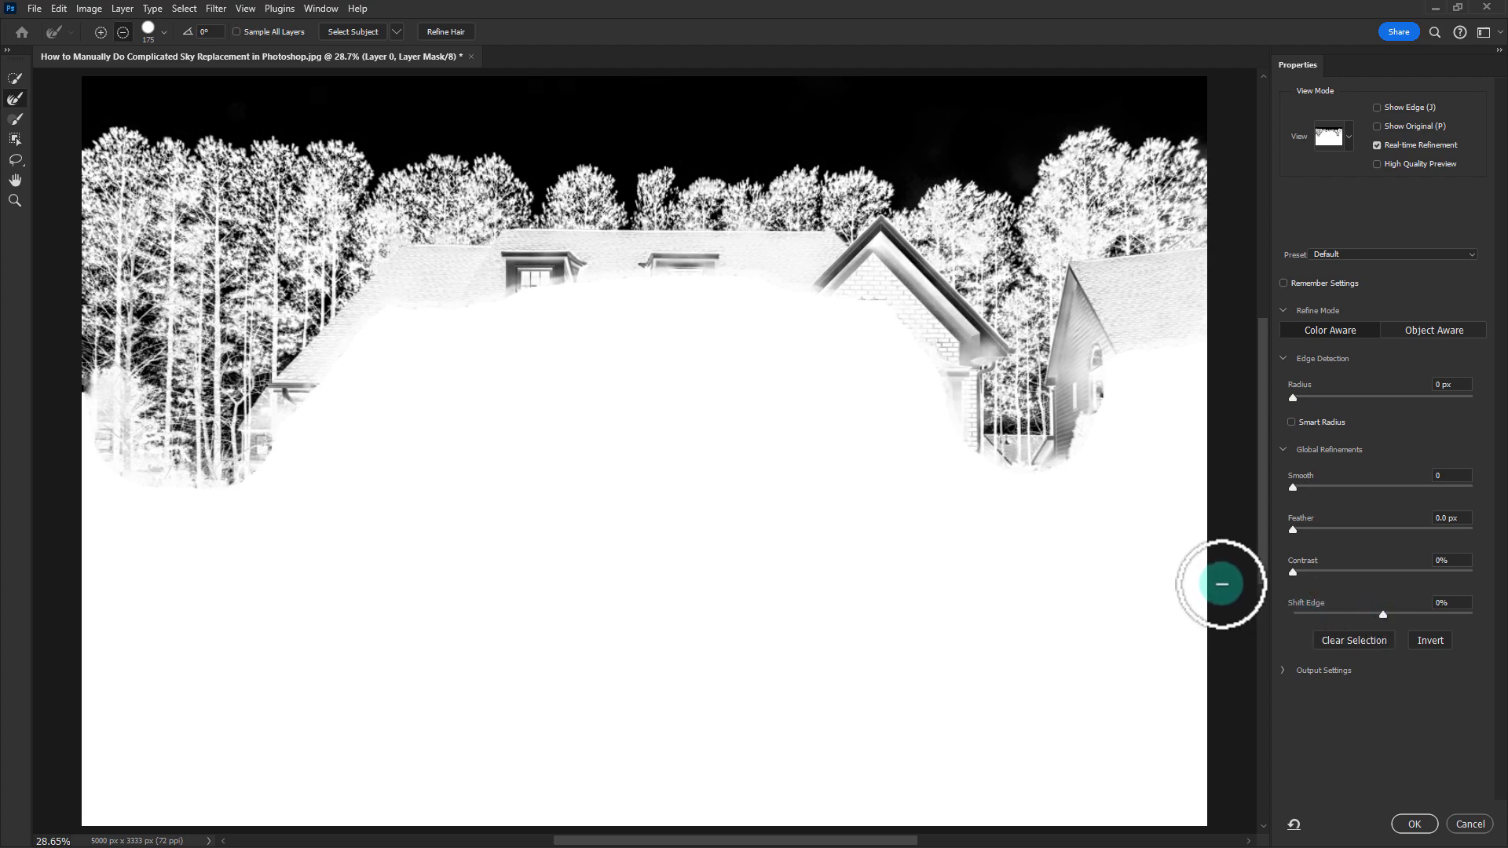
drag(1385, 614, 1393, 611)
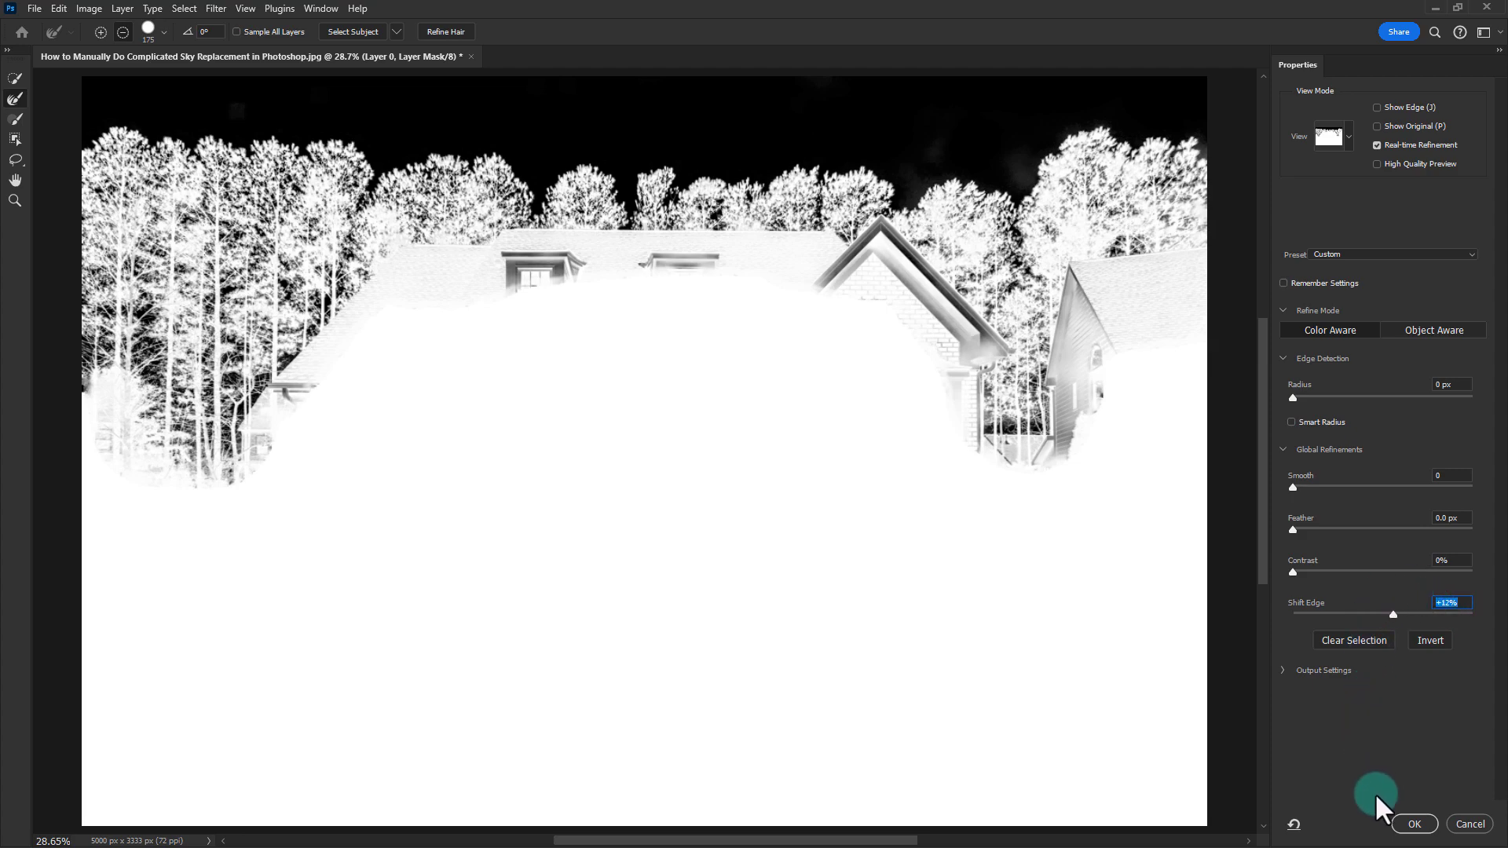
click(1414, 825)
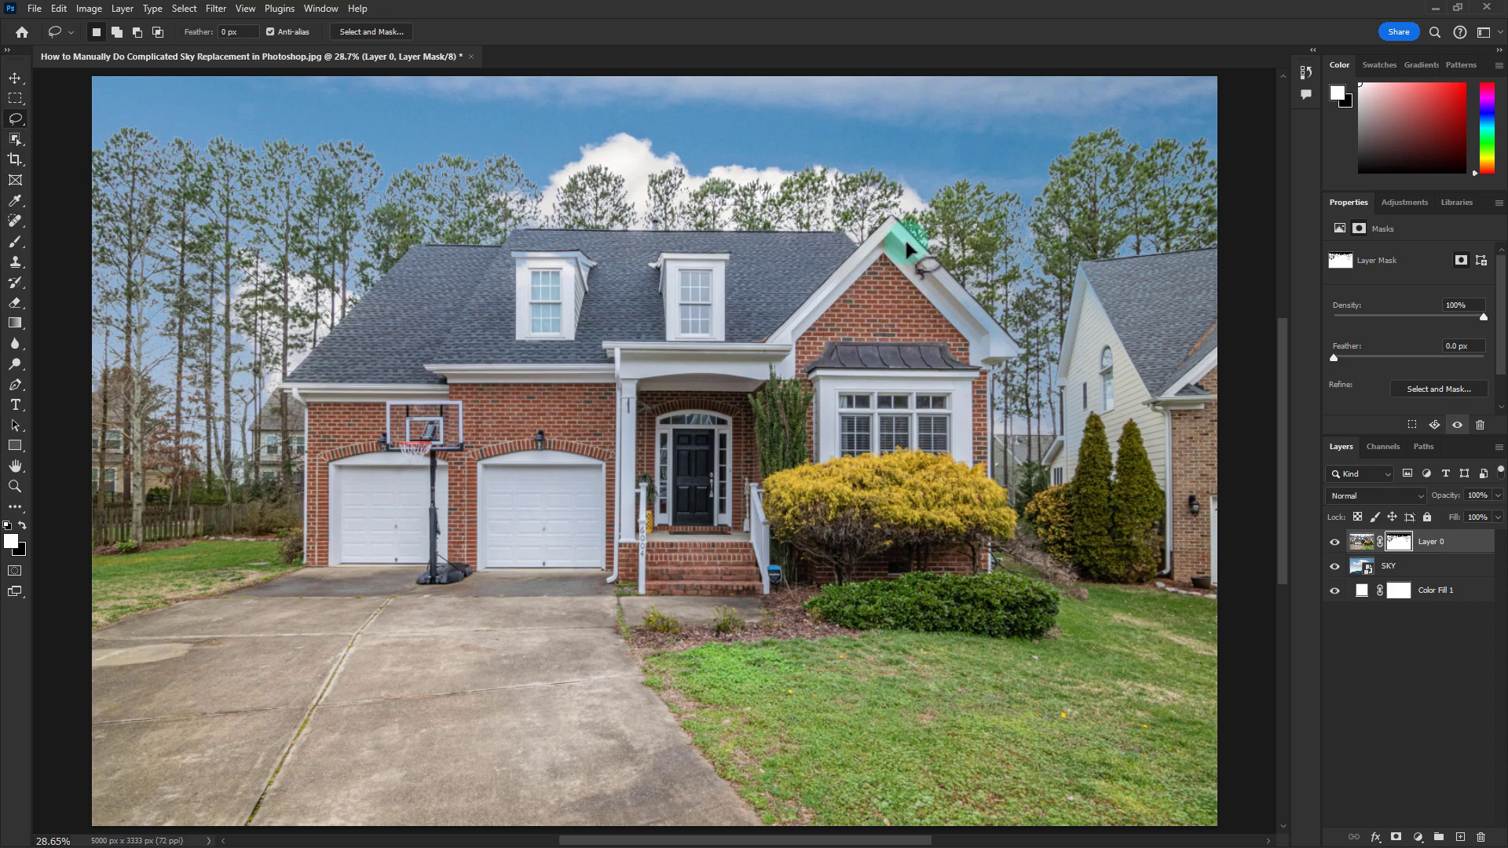
- Lower the SKY layer's Fill to 80%, then reselect Layer 0
click(16, 78)
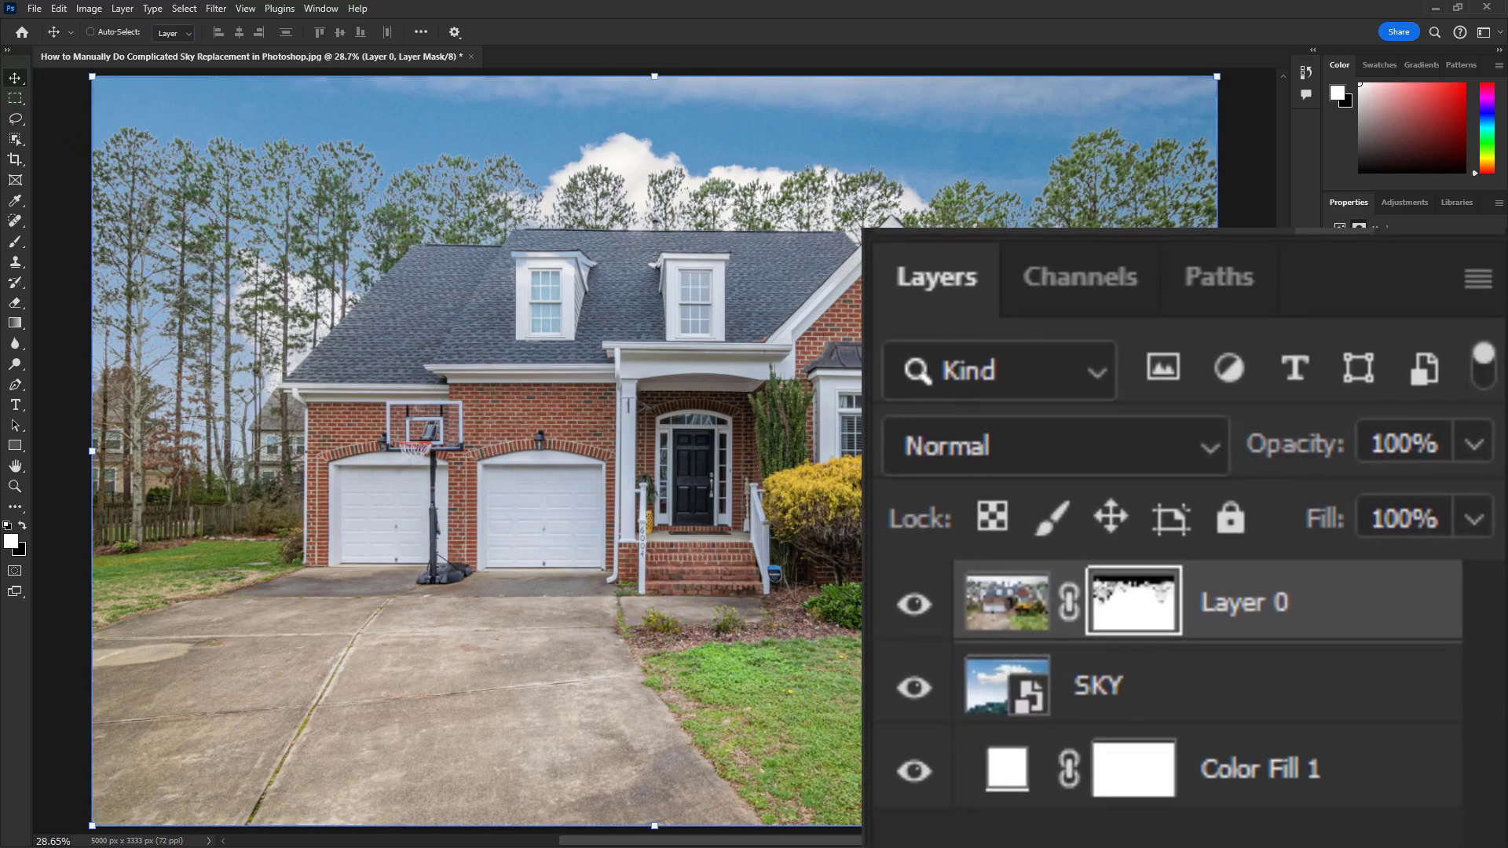
click(1134, 782)
click(1168, 677)
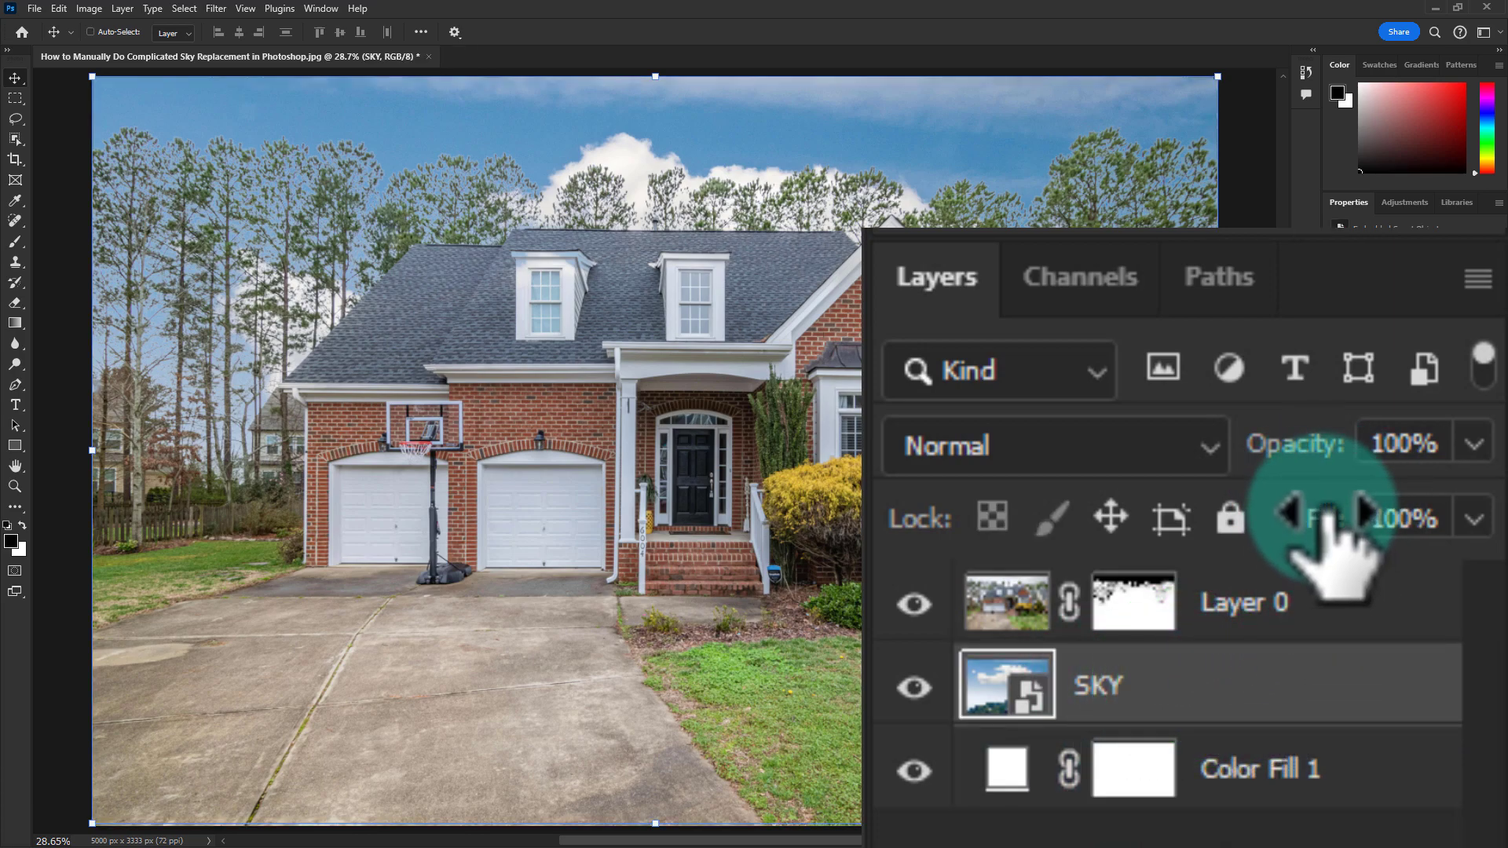
click(1473, 519)
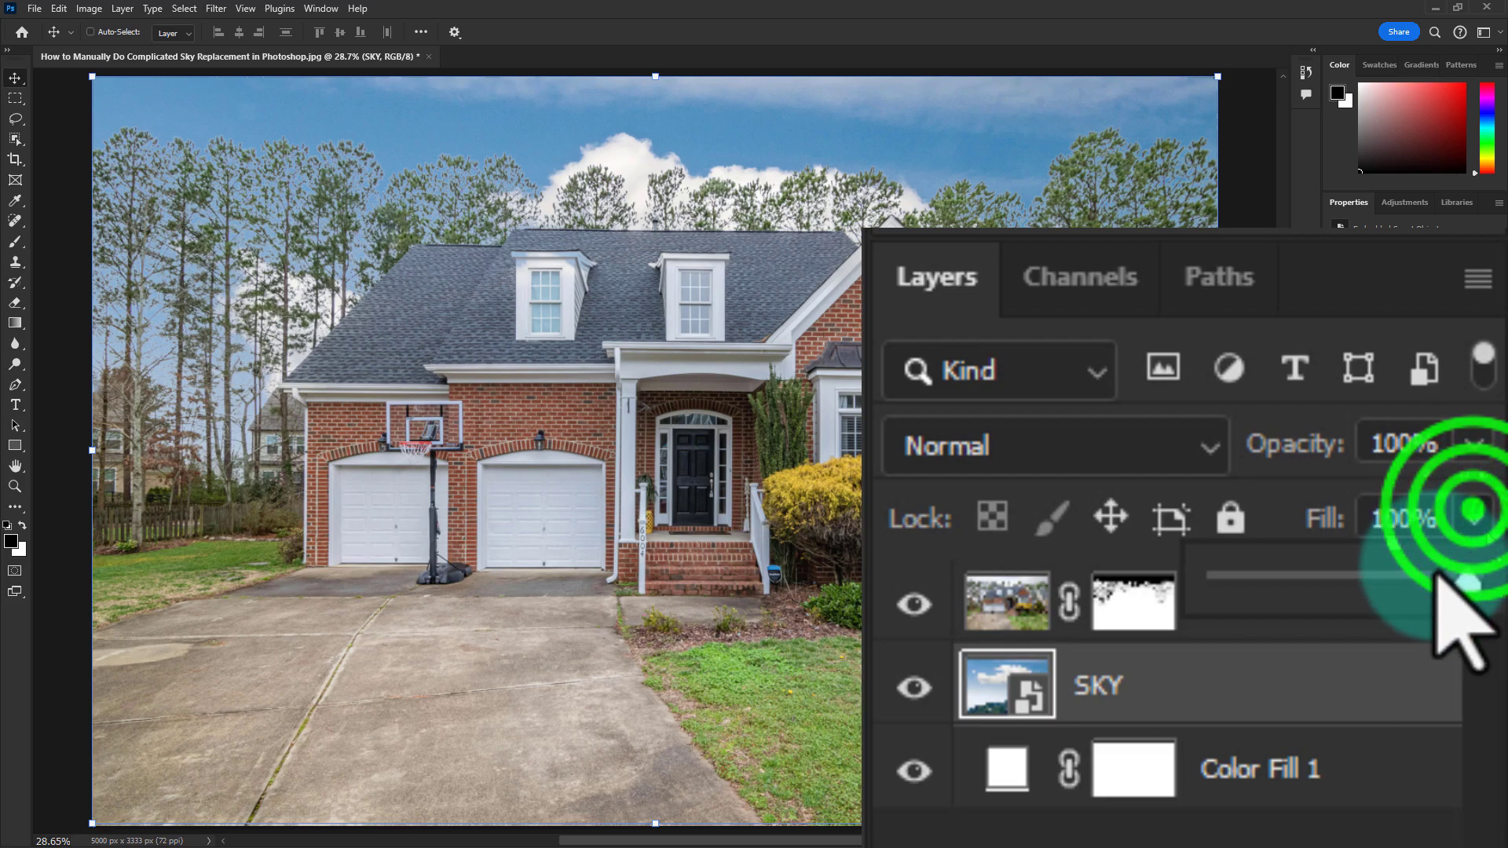
mouse_move(1469, 585)
mouse_down()
mouse_move(1405, 583)
mouse_move(1420, 577)
mouse_up()
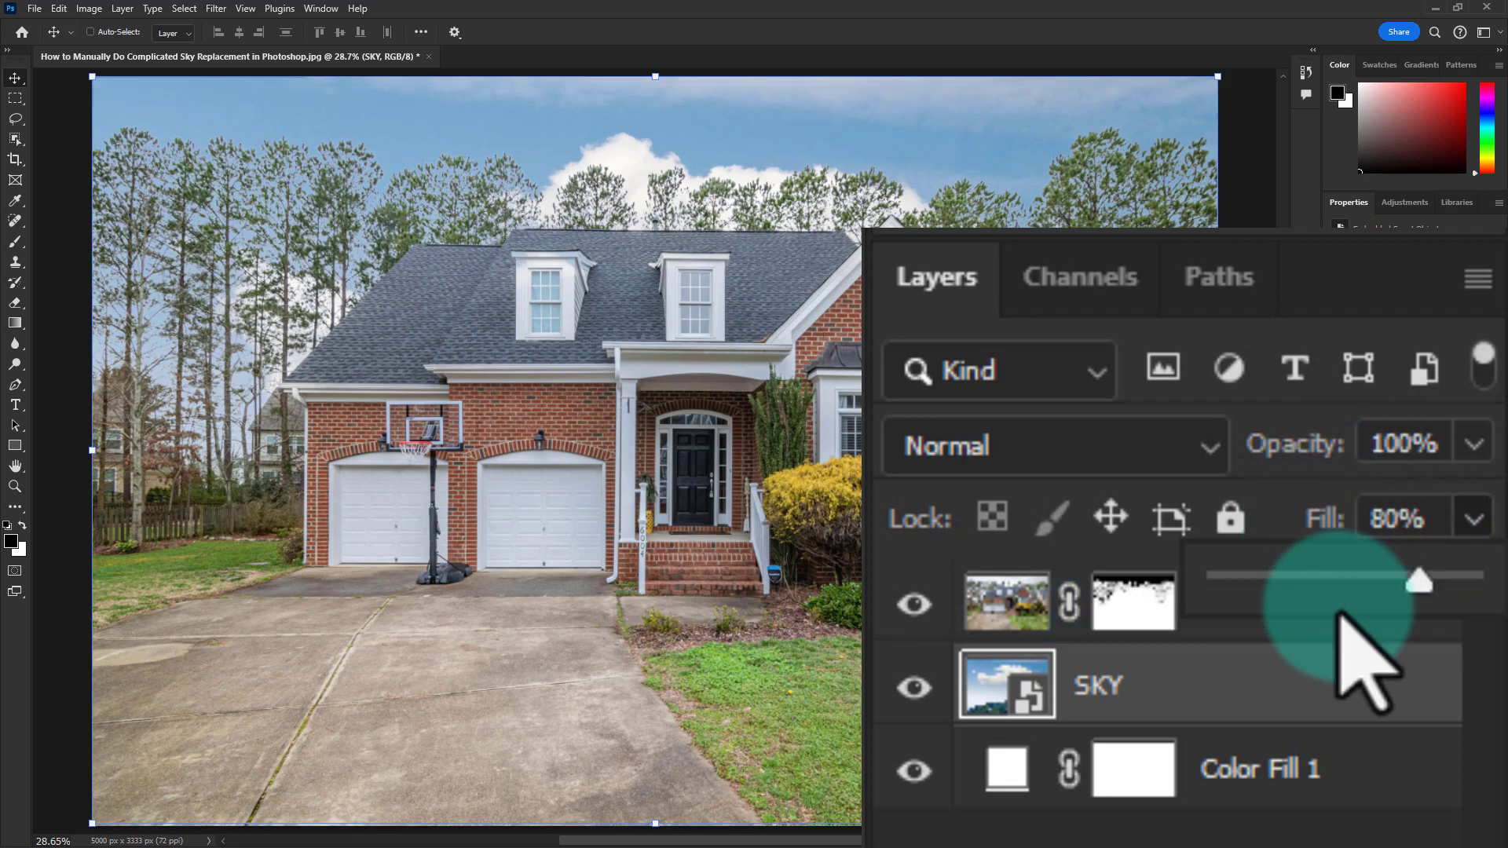
click(1137, 793)
click(1005, 595)
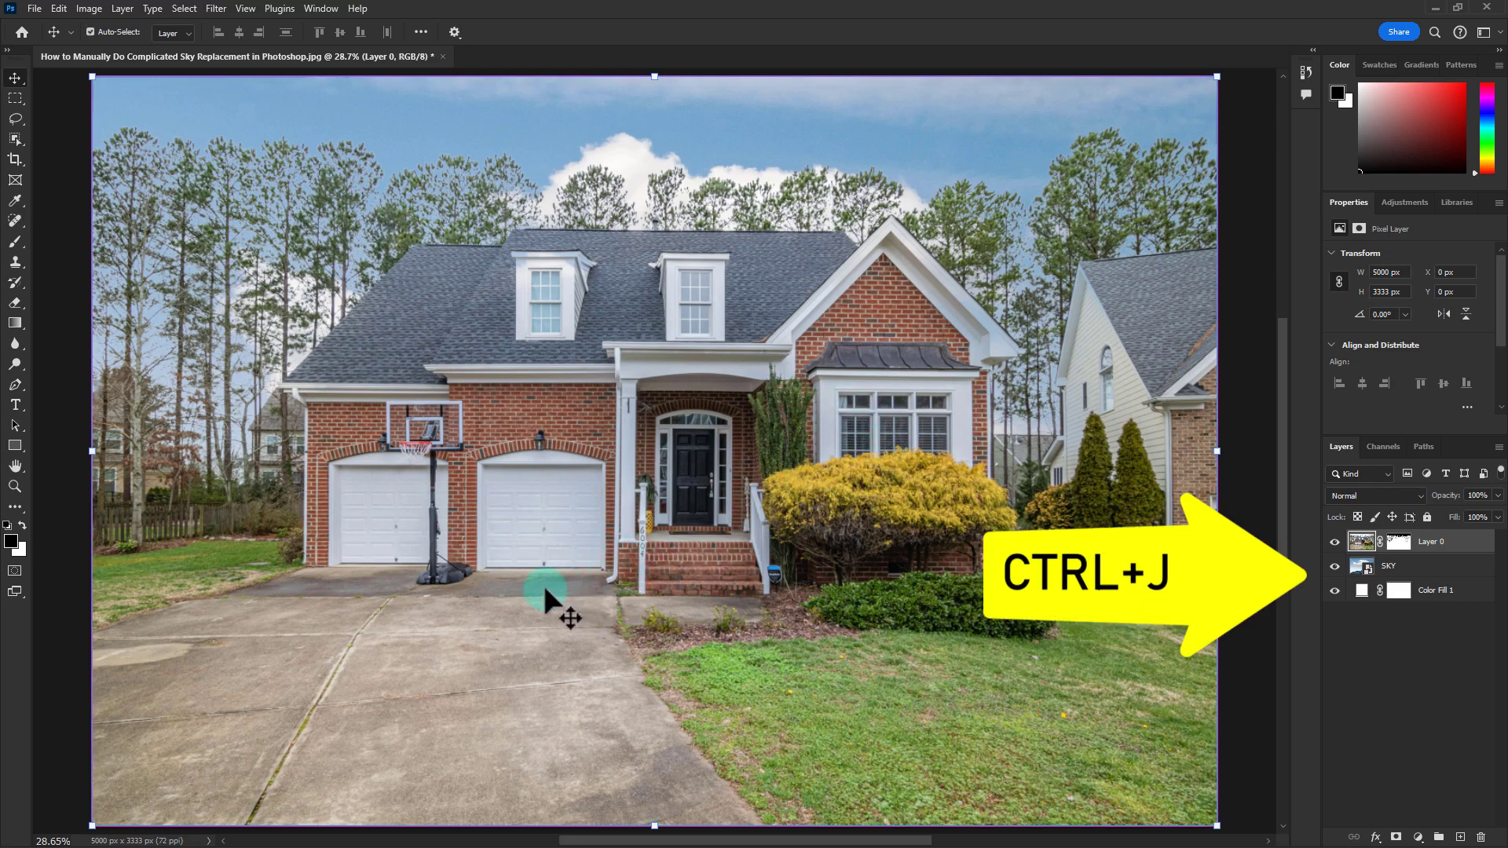
- Duplicate Layer 0 twice and drag the SKY image up to reveal more clouds
key(ctrl+j)
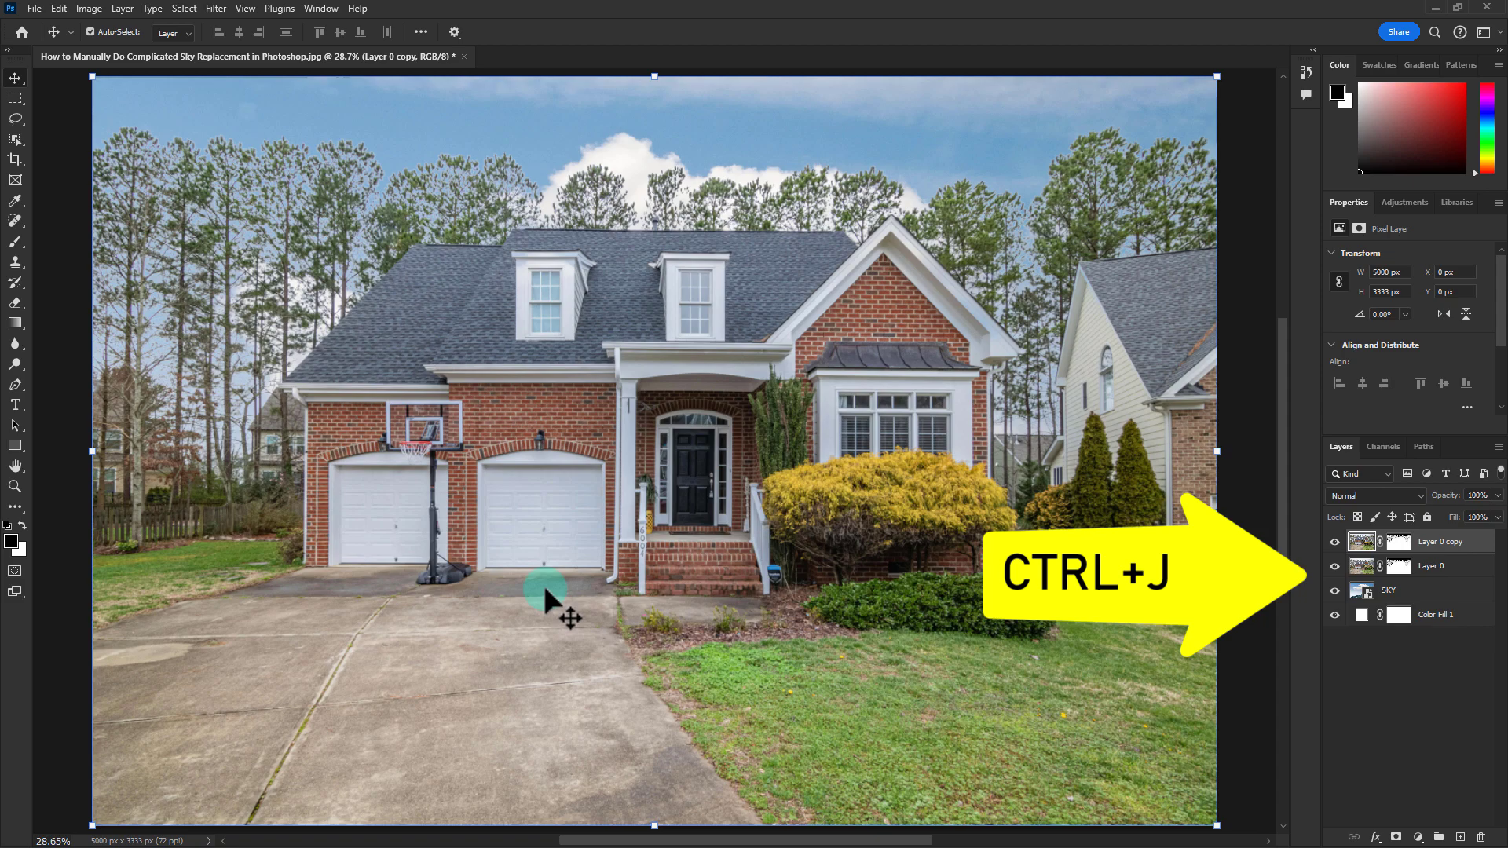
key(ctrl+j)
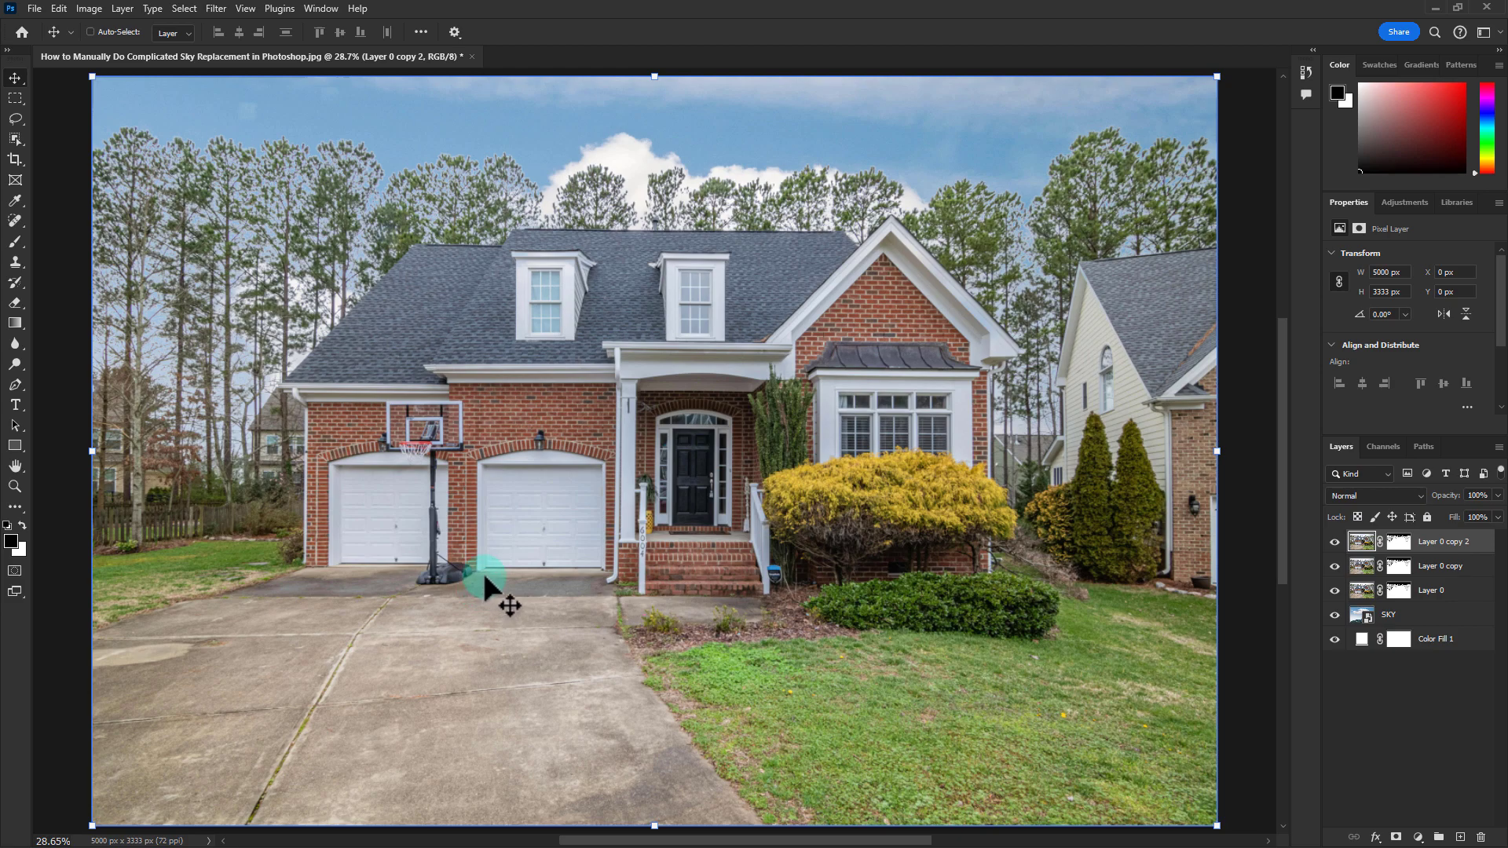
click(1397, 614)
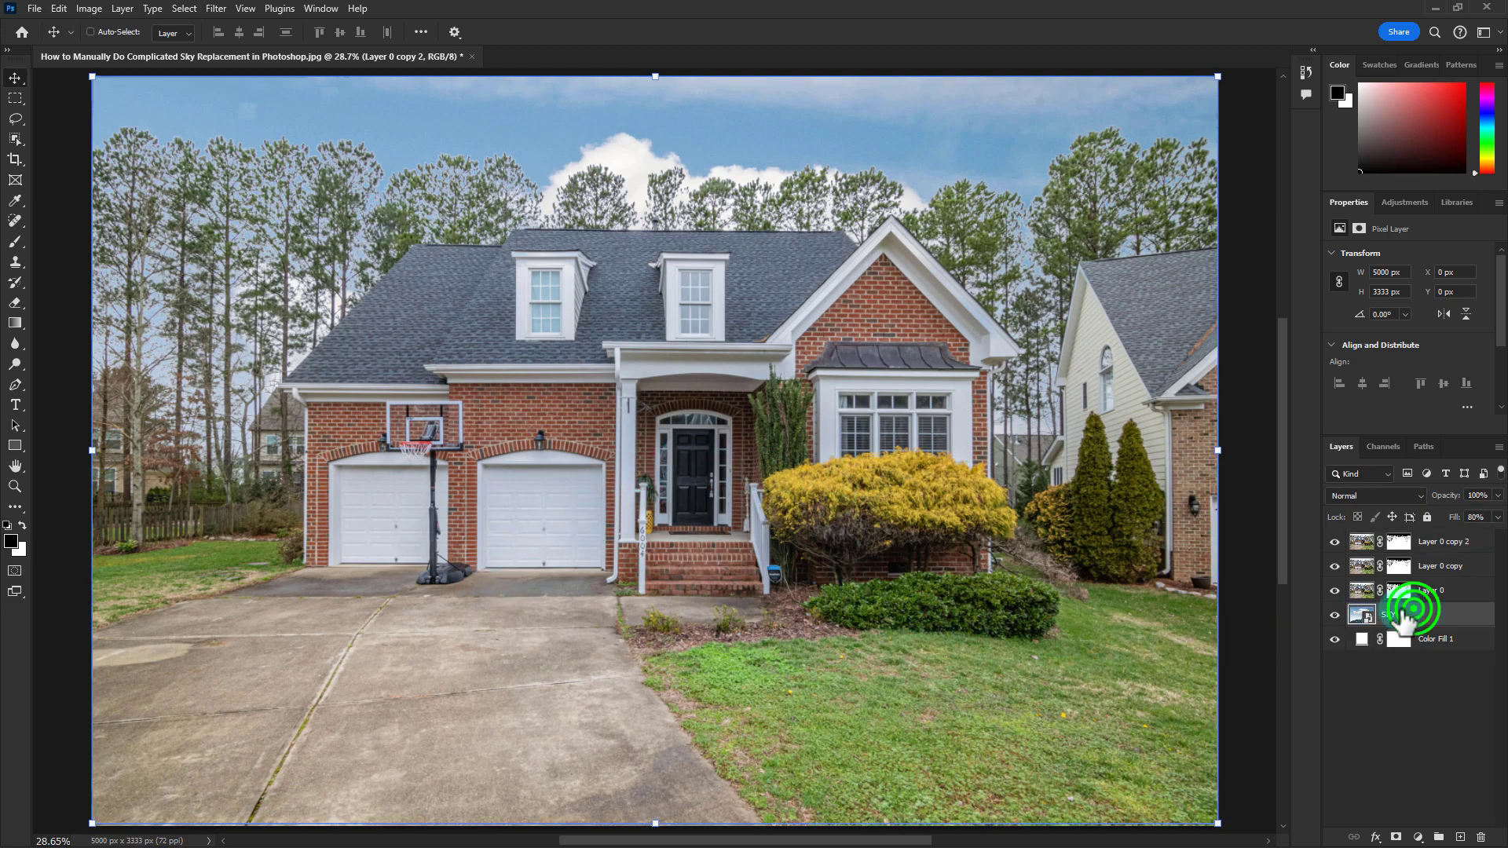
mouse_move(938, 630)
mouse_down()
mouse_move(938, 430)
mouse_move(942, 577)
mouse_move(936, 522)
mouse_up()
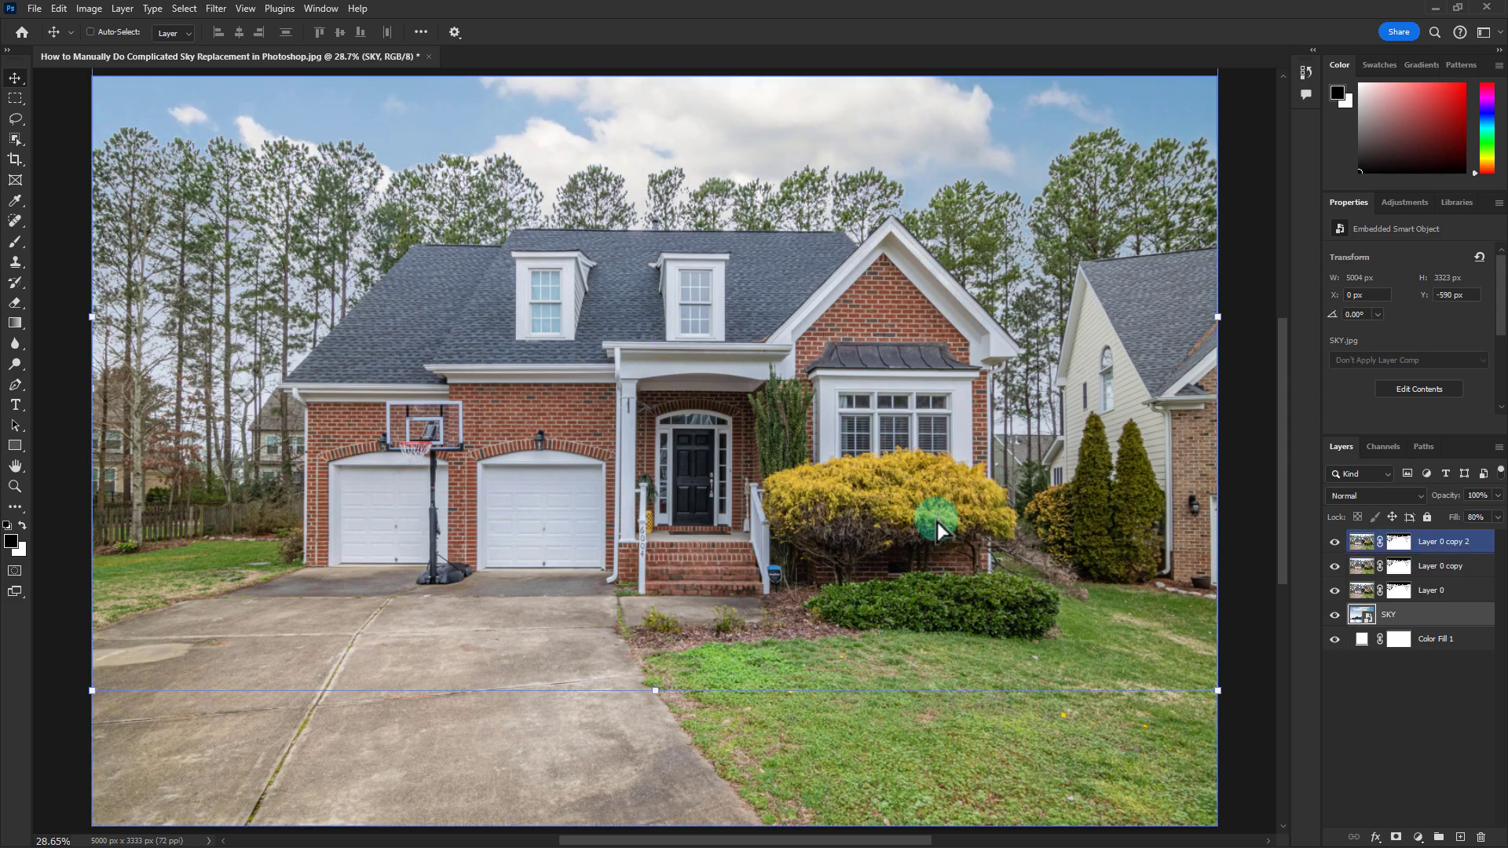